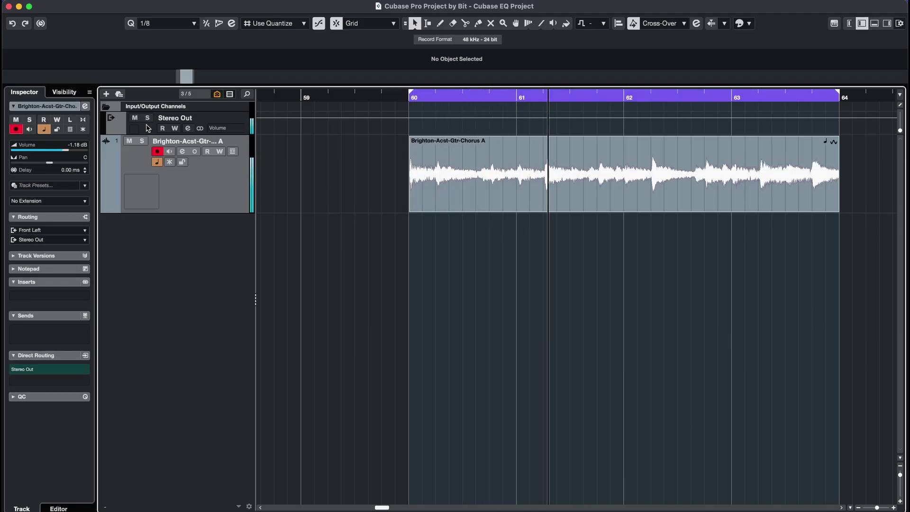
Step: Open the acoustic guitar track's channel settings and add EQ band 2 at 157 Hz, +5.5 dB, and band 1 at 47 Hz, -7.1 dB
{"action": "left_click", "coordinate": [84, 107]}
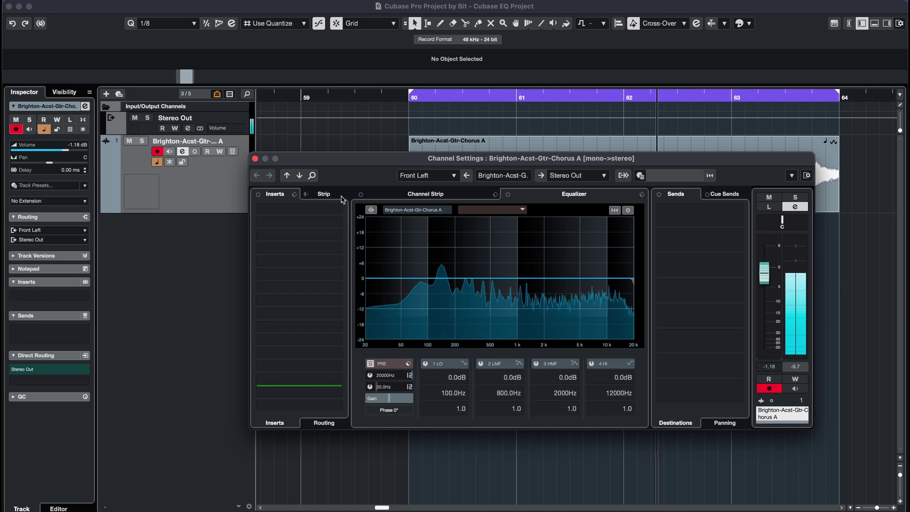
{"action": "left_click", "coordinate": [446, 264]}
{"action": "left_click", "coordinate": [411, 266]}
{"action": "left_click_drag", "start_coordinate": [412, 266], "coordinate": [399, 297]}
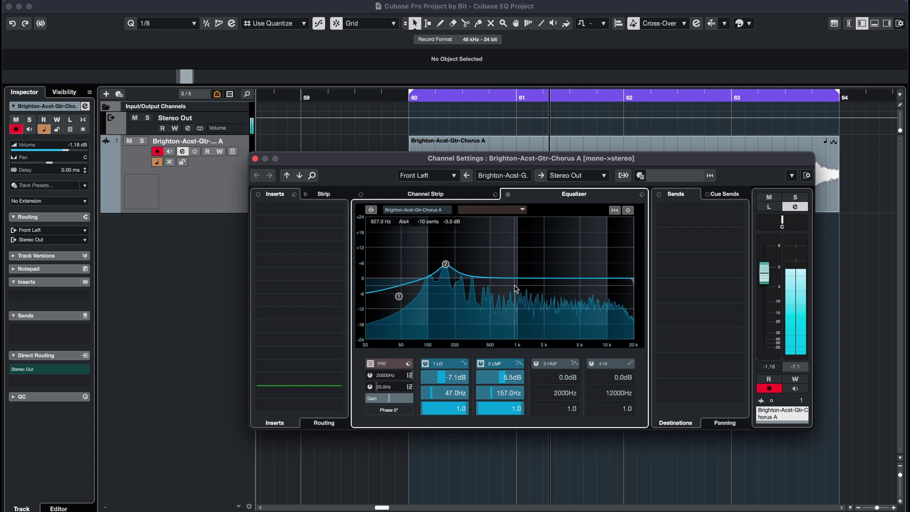
Step: Add EQ band 3, set its Q to 12.0, and place it at 328.7 Hz with -5.8 dB gain
{"action": "left_click", "coordinate": [503, 265]}
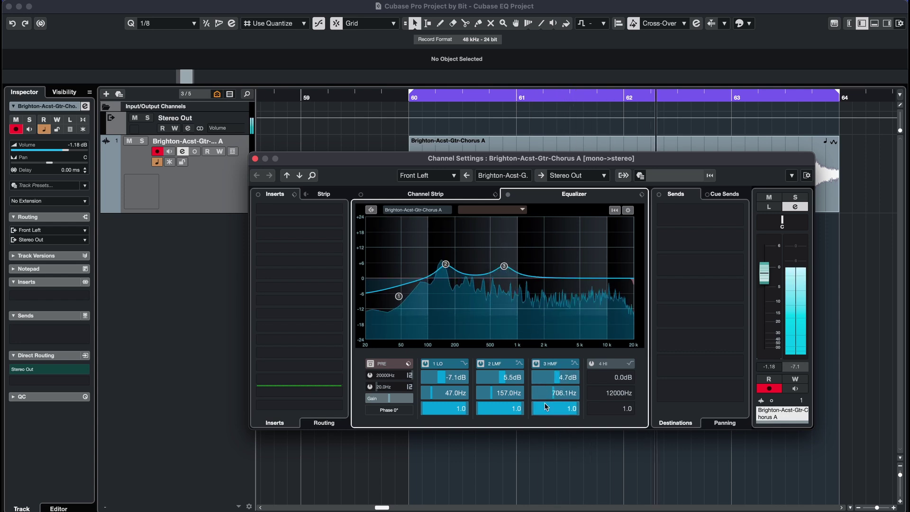
{"action": "left_click_drag", "start_coordinate": [545, 407], "coordinate": [526, 331]}
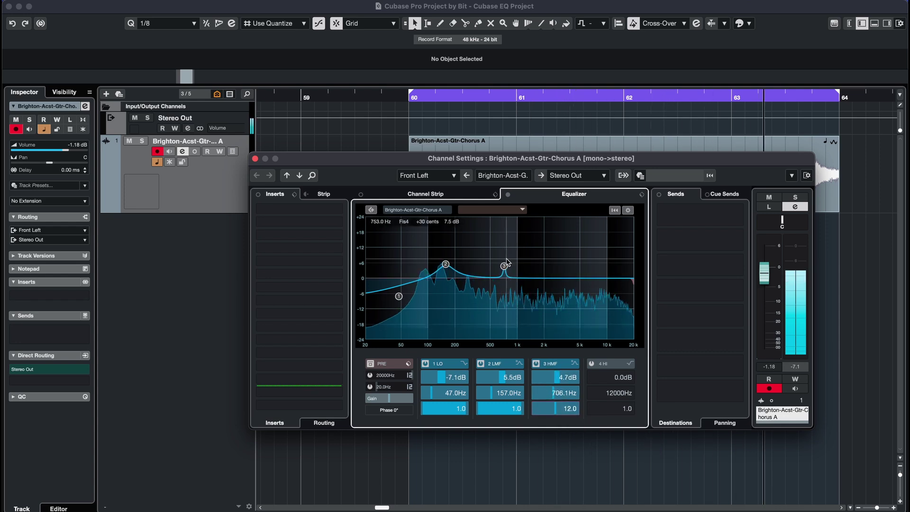
{"action": "left_click_drag", "start_coordinate": [504, 257], "coordinate": [473, 293]}
Step: Add EQ band 4, try High Shelf IV, and settle on Parametric II at 9072 Hz with 3.0 dB gain
{"action": "left_click", "coordinate": [581, 262]}
{"action": "left_click", "coordinate": [630, 363]}
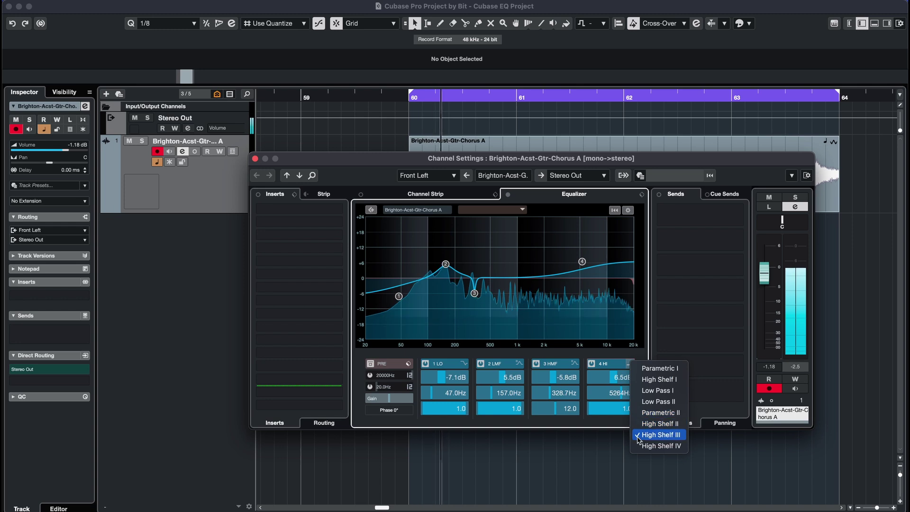
{"action": "left_click", "coordinate": [638, 445]}
{"action": "left_click", "coordinate": [629, 362]}
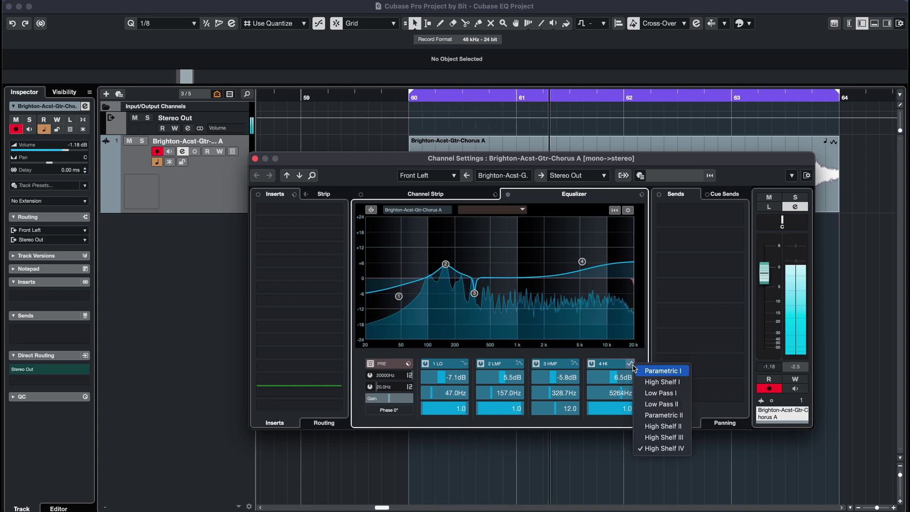
{"action": "left_click", "coordinate": [663, 415]}
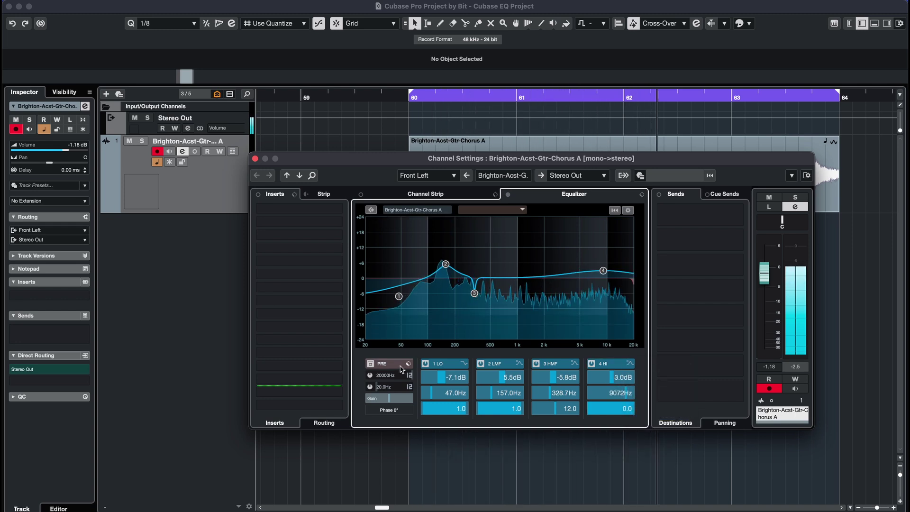
Step: Enable the high-cut and low-cut filters in the Pre section and lower the high-cut frequency
{"action": "left_click", "coordinate": [370, 372]}
{"action": "left_click", "coordinate": [370, 385]}
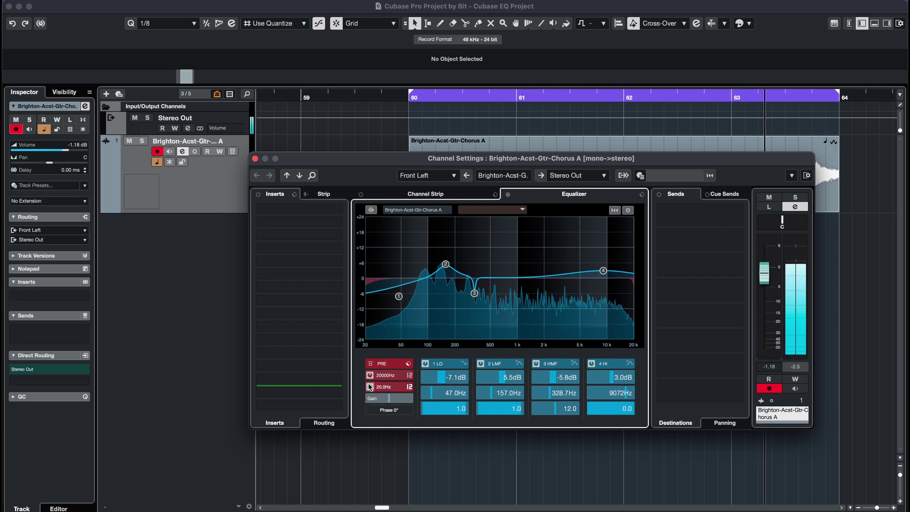
{"action": "left_click_drag", "start_coordinate": [381, 374], "coordinate": [375, 381]}
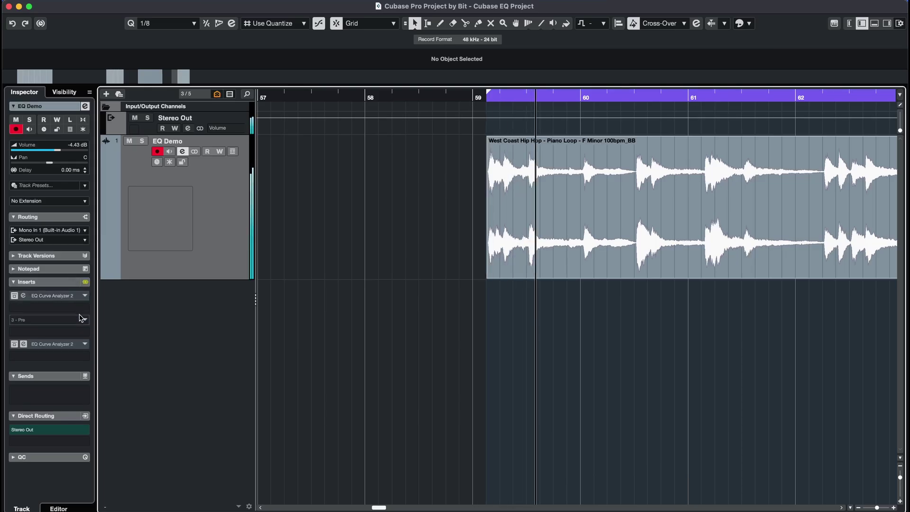
Step: Insert StudioEQ in the EQ Demo track's third slot and move its band 2 to about 716 Hz
{"action": "left_click", "coordinate": [78, 308]}
{"action": "type", "text": "sudio"}
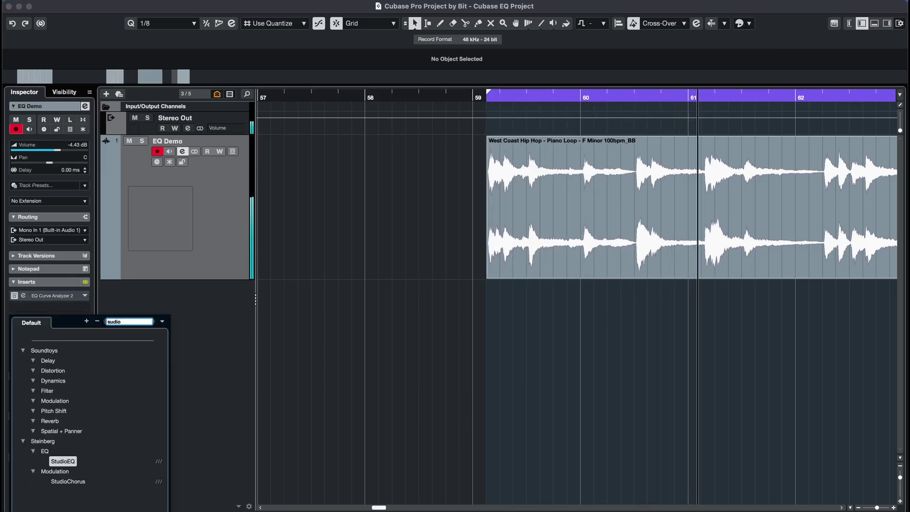
{"action": "key", "text": "Return"}
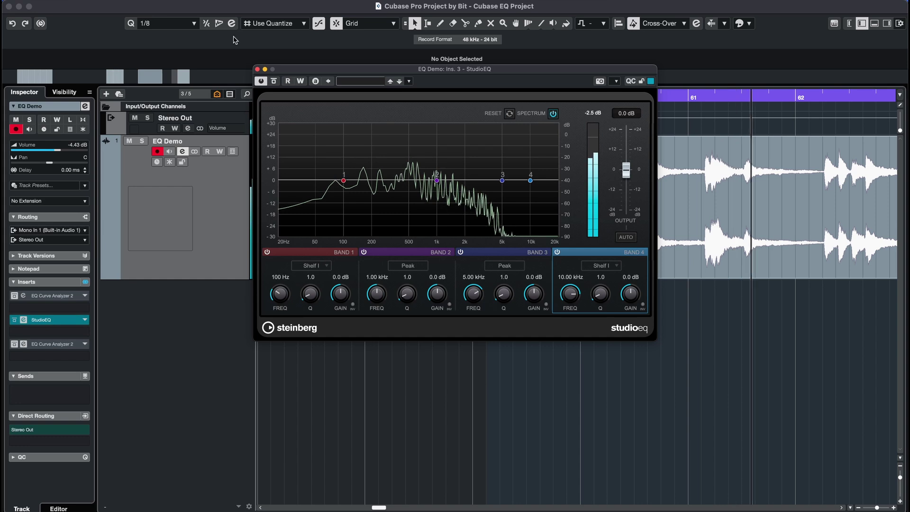
{"action": "left_click_drag", "start_coordinate": [313, 69], "coordinate": [266, 208]}
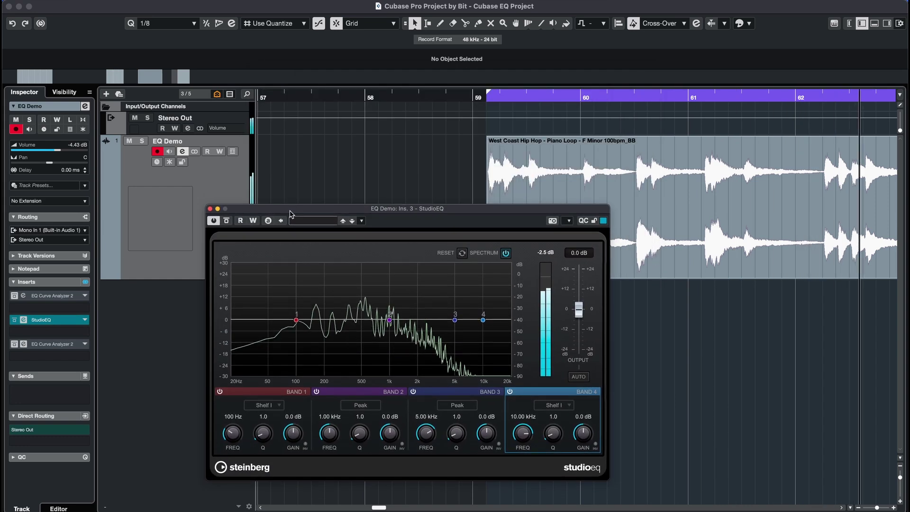
{"action": "mouse_move", "coordinate": [389, 320]}
{"action": "left_mouse_down"}
{"action": "mouse_move", "coordinate": [364, 274]}
{"action": "mouse_move", "coordinate": [375, 258]}
{"action": "mouse_move", "coordinate": [376, 321]}
{"action": "left_mouse_up"}
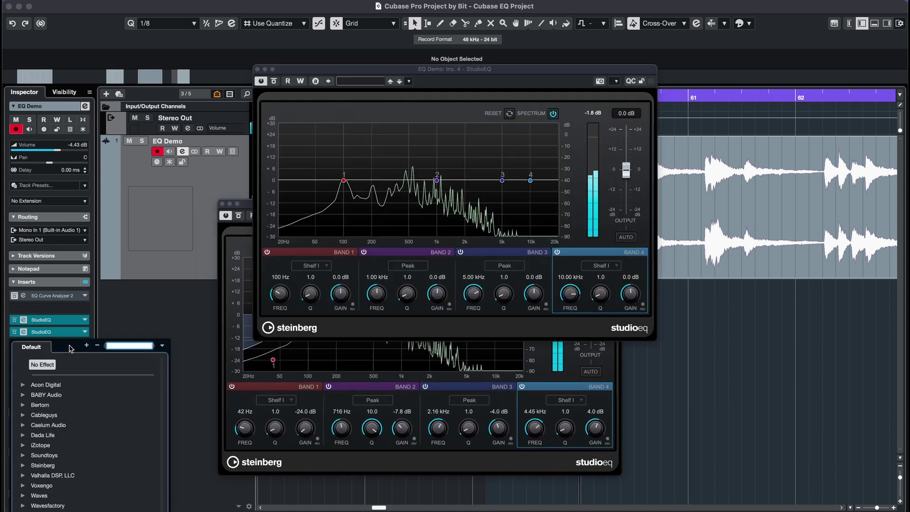
Step: Add StudioEQ in the fifth and sixth insert slots and pull band 1 of the last one down in frequency and gain
{"action": "type", "text": "tudio"}
{"action": "key", "text": "Return"}
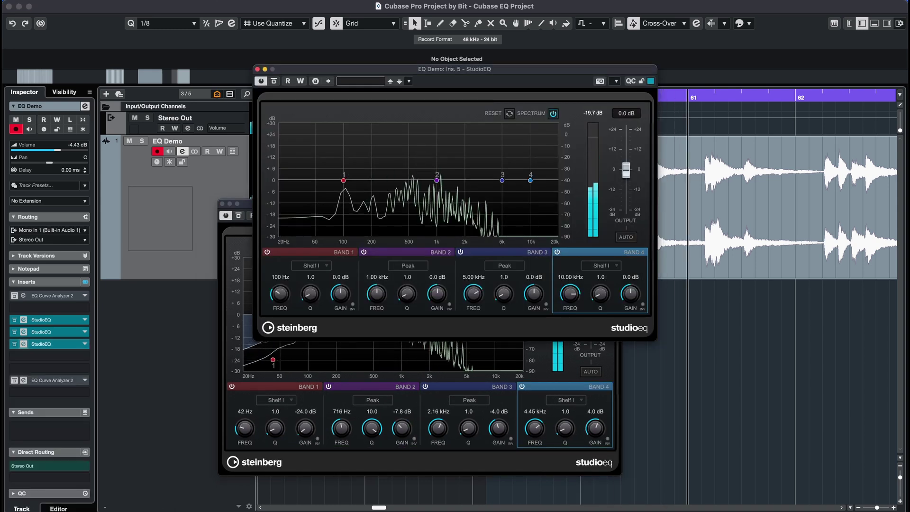
{"action": "left_click", "coordinate": [63, 357]}
{"action": "type", "text": "studi"}
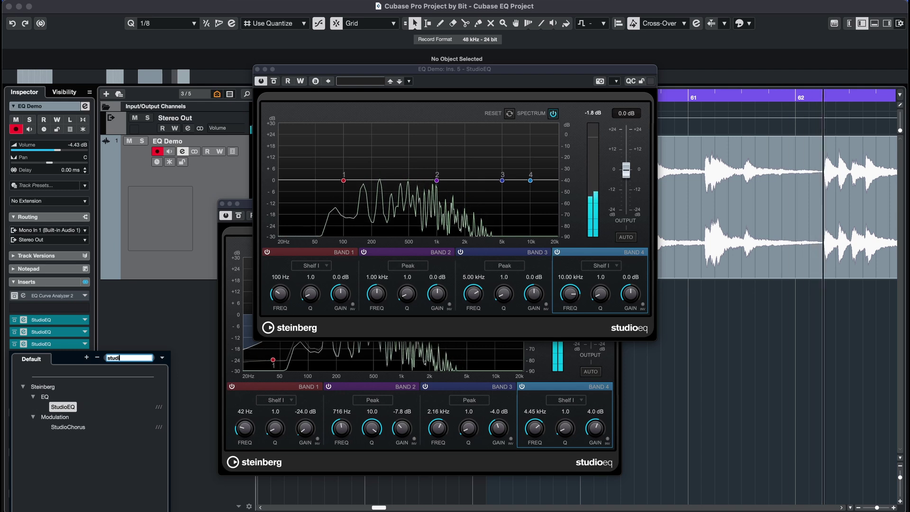
{"action": "key", "text": "Return"}
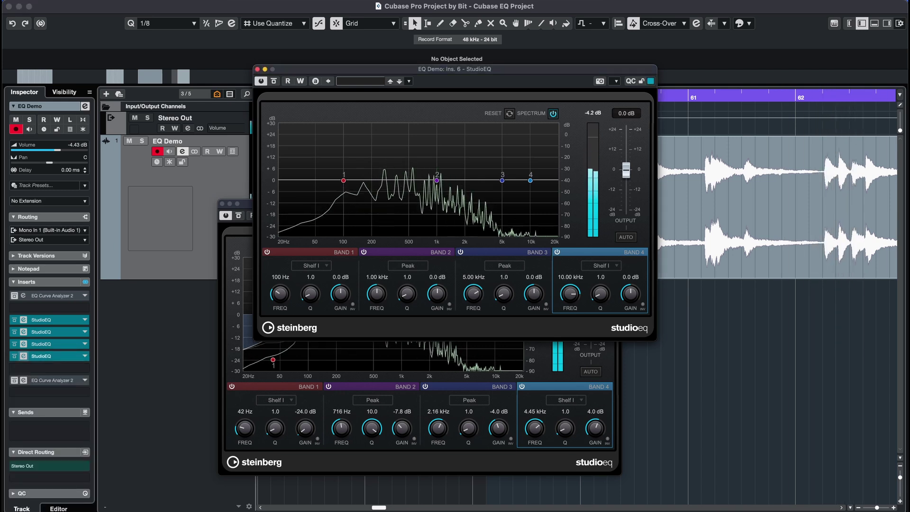
{"action": "left_click_drag", "start_coordinate": [343, 180], "coordinate": [296, 224]}
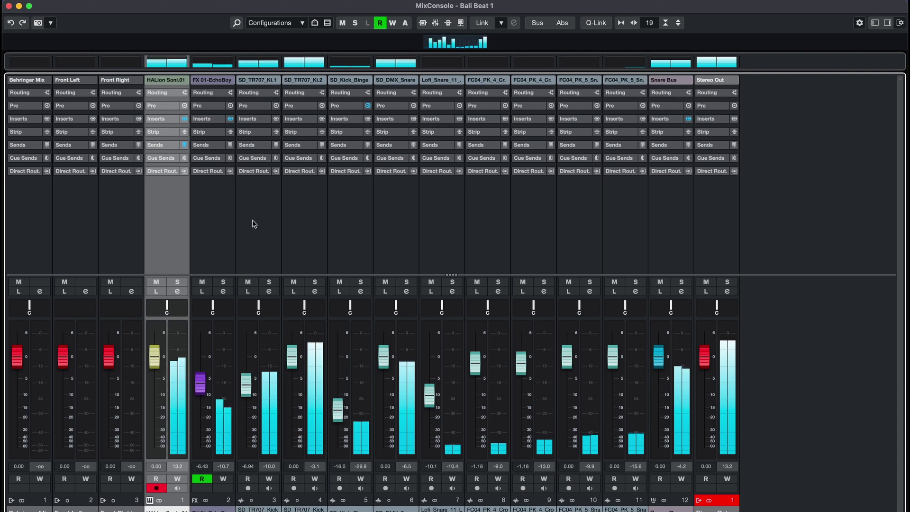
Step: Expand the Inserts and Strip racks of the mixer channels
{"action": "left_click", "coordinate": [165, 116]}
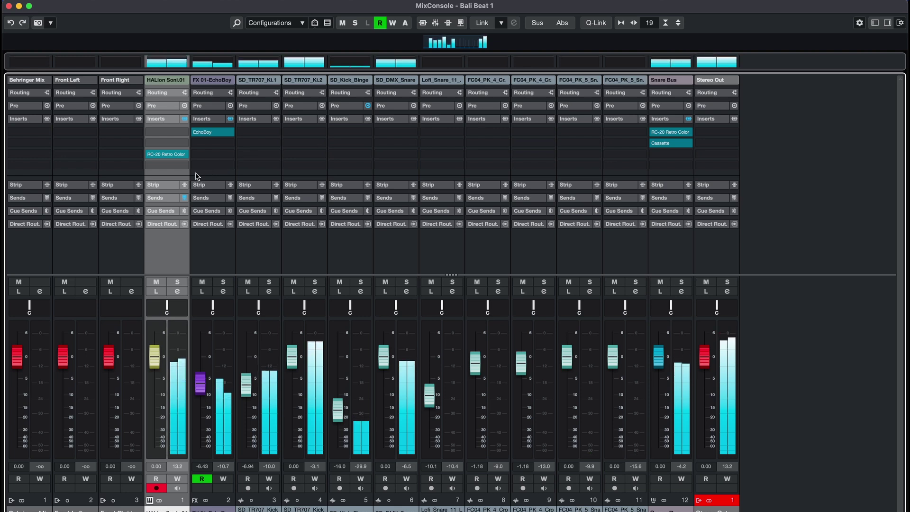
{"action": "left_click", "coordinate": [170, 183]}
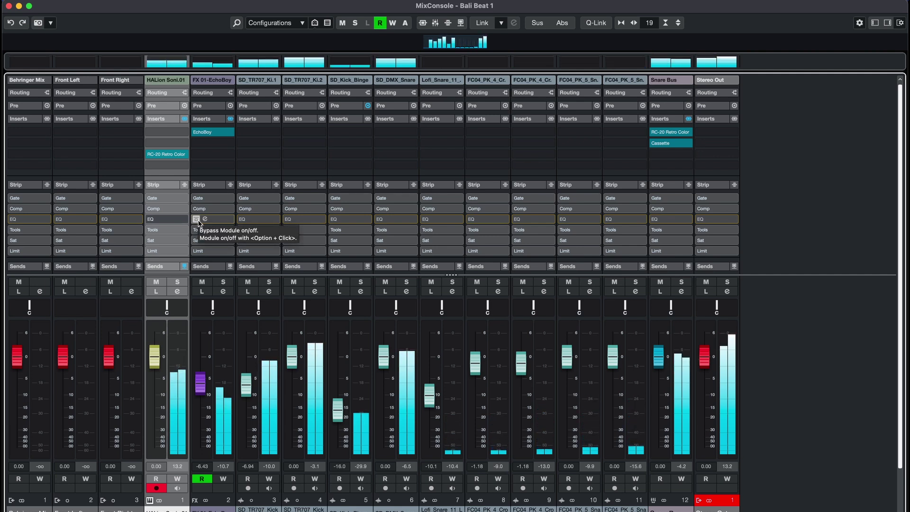
Step: Insert StudioEQ in the HALion channel's second slot, then cut its band 1 and boost band 2 at a lower frequency
{"action": "left_click", "coordinate": [175, 147]}
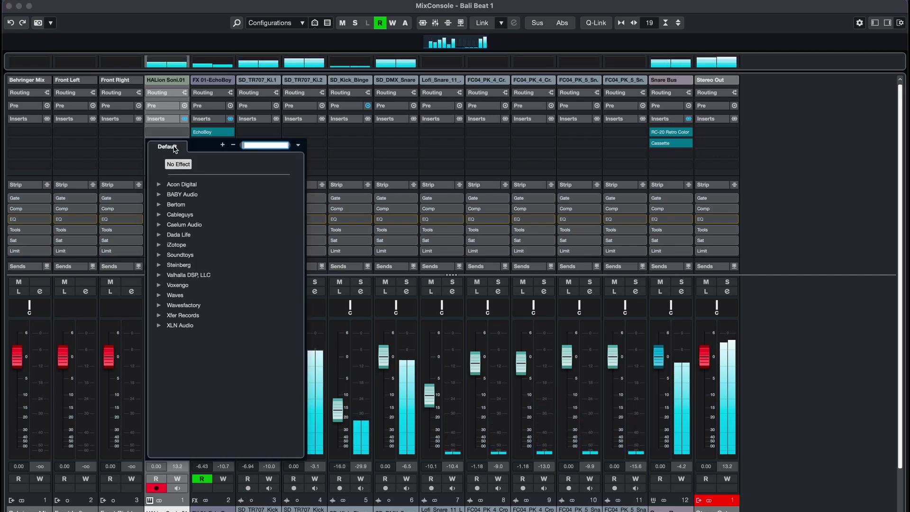
{"action": "type", "text": "studio"}
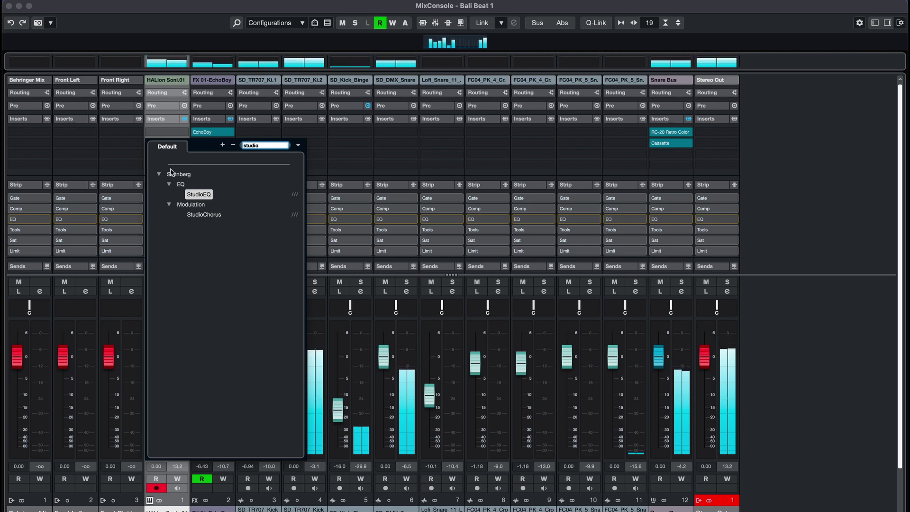
{"action": "left_click", "coordinate": [198, 194]}
{"action": "left_click_drag", "start_coordinate": [308, 315], "coordinate": [277, 355]}
{"action": "left_click_drag", "start_coordinate": [401, 315], "coordinate": [383, 301]}
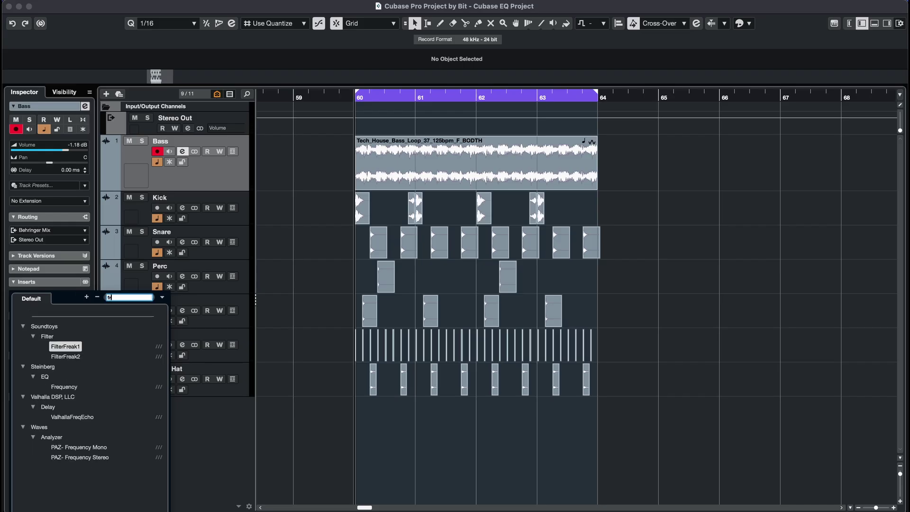
Step: Insert the Frequency equalizer in the Bass track's first slot and start playback
{"action": "left_click", "coordinate": [66, 346]}
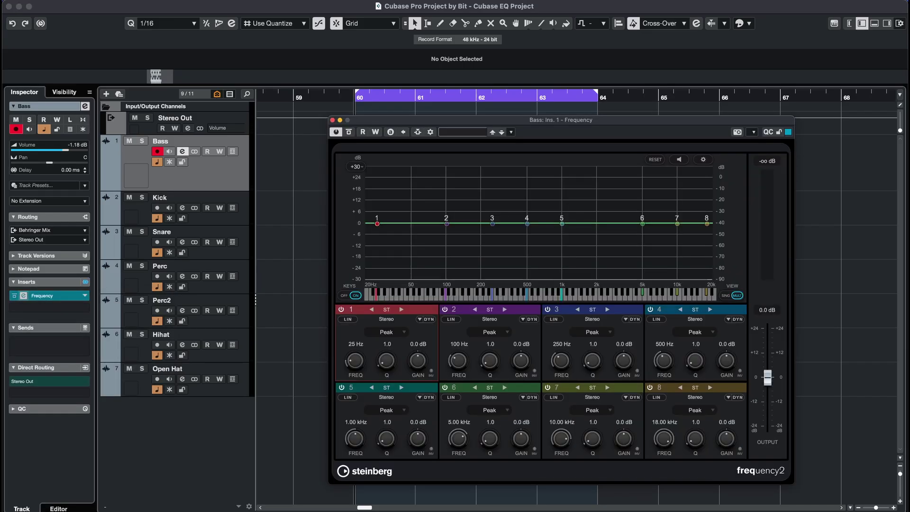
{"action": "left_click_drag", "start_coordinate": [453, 121], "coordinate": [436, 116]}
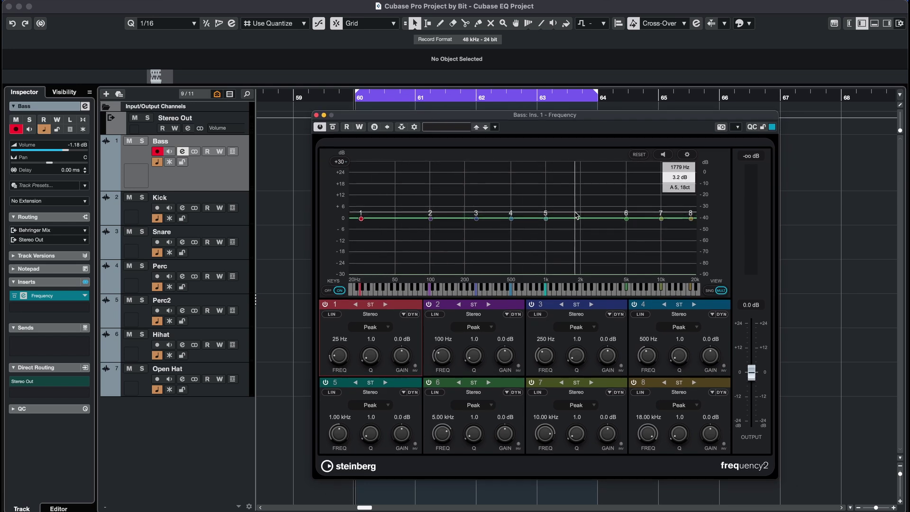
{"action": "key", "text": "space"}
Step: Sweep band 3 to 186 Hz, toggle Auto Listen, and raise the band's Q to 20.0
{"action": "left_click_drag", "start_coordinate": [476, 218], "coordinate": [461, 155]}
{"action": "left_click", "coordinate": [663, 154]}
{"action": "scroll", "coordinate": [461, 163], "scroll_direction": "up", "scroll_amount": 10}
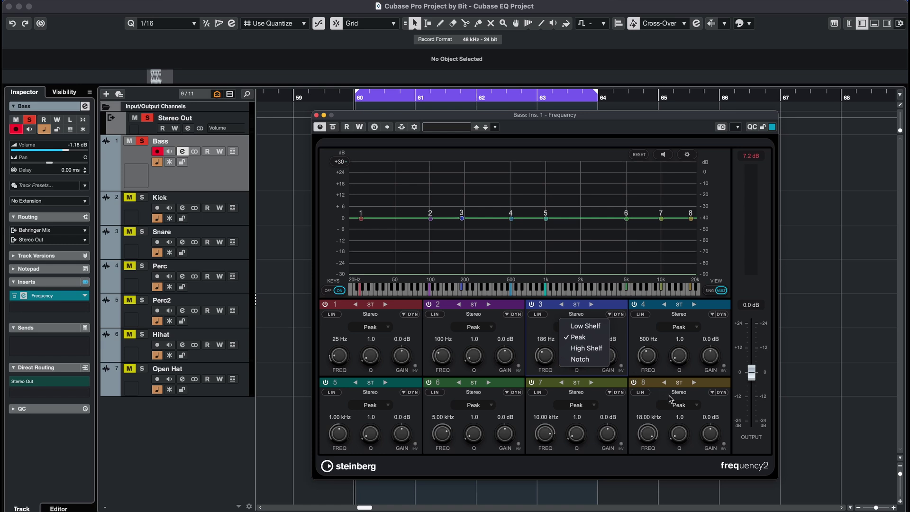
Step: Set band 8 to the Cut 96 filter type and move its frequency to 20 kHz
{"action": "left_click", "coordinate": [672, 404]}
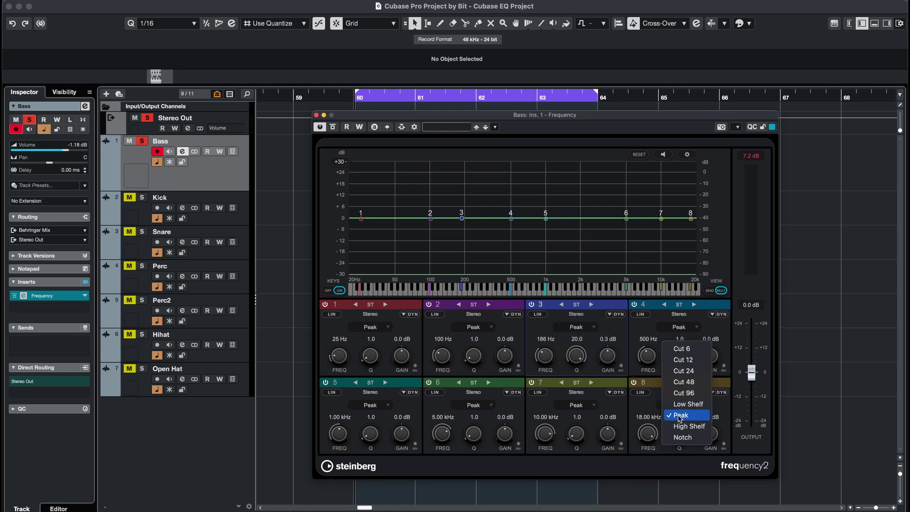
{"action": "left_click", "coordinate": [700, 394]}
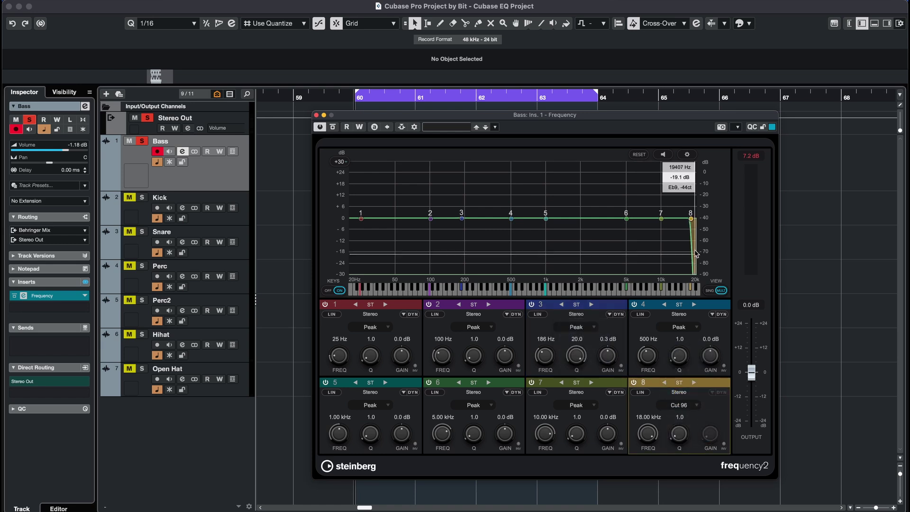
{"action": "left_click_drag", "start_coordinate": [647, 433], "coordinate": [677, 403]}
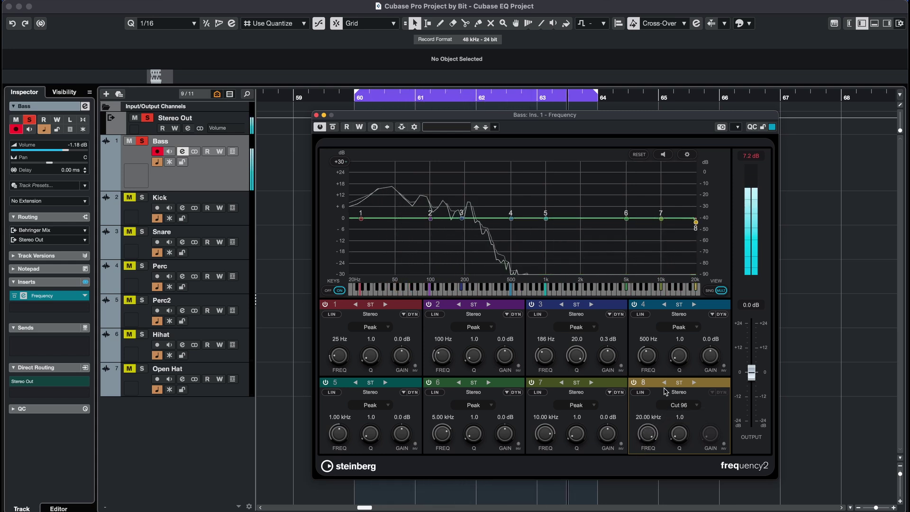
Step: Switch the equalizer to the single-band view and undo the deactivation of band 3
{"action": "left_click", "coordinate": [720, 290]}
{"action": "left_click", "coordinate": [722, 290]}
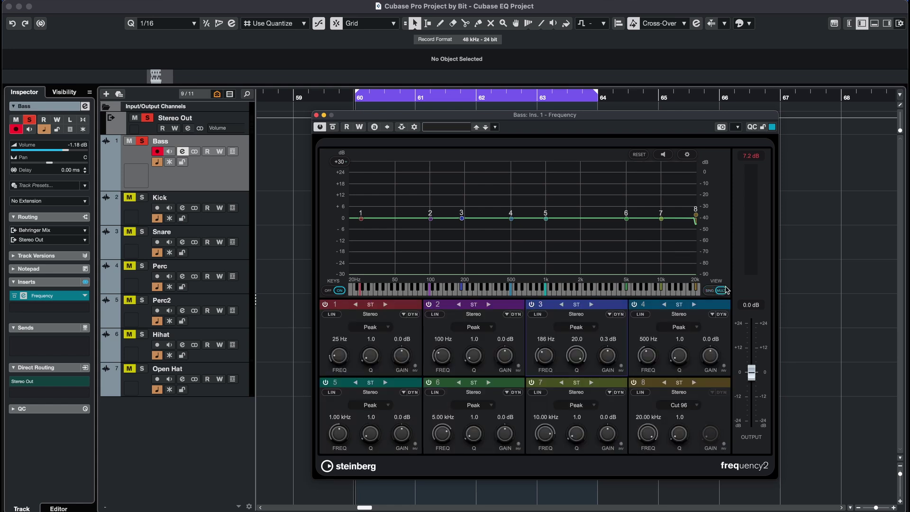
{"action": "left_click", "coordinate": [715, 291]}
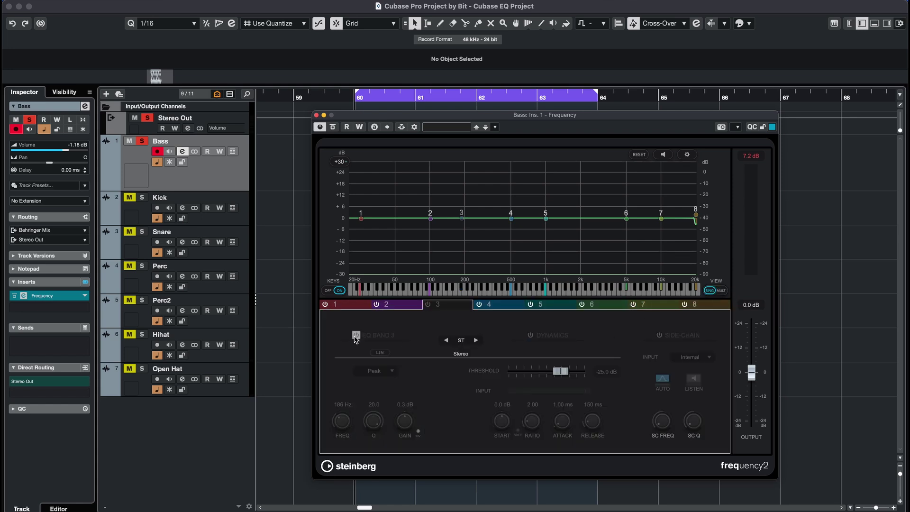
{"action": "key", "text": "super+z"}
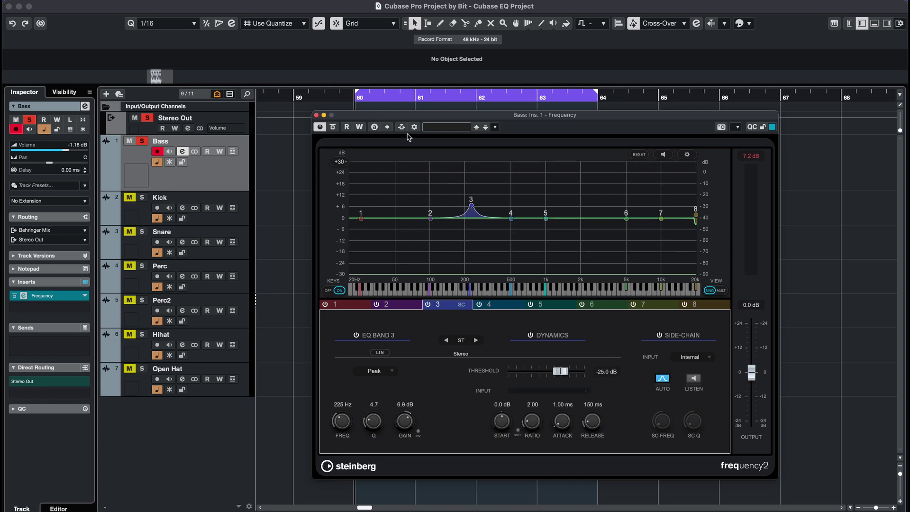
Step: Add the Kick track as the side-chain source on SC In and choose the side-chain input for band 3
{"action": "left_click", "coordinate": [414, 128]}
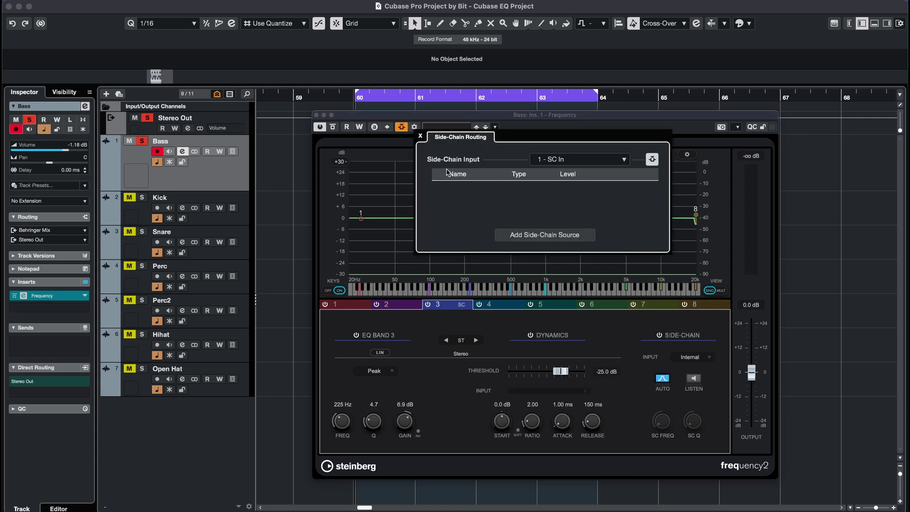
{"action": "left_click", "coordinate": [538, 236]}
{"action": "left_click", "coordinate": [559, 273]}
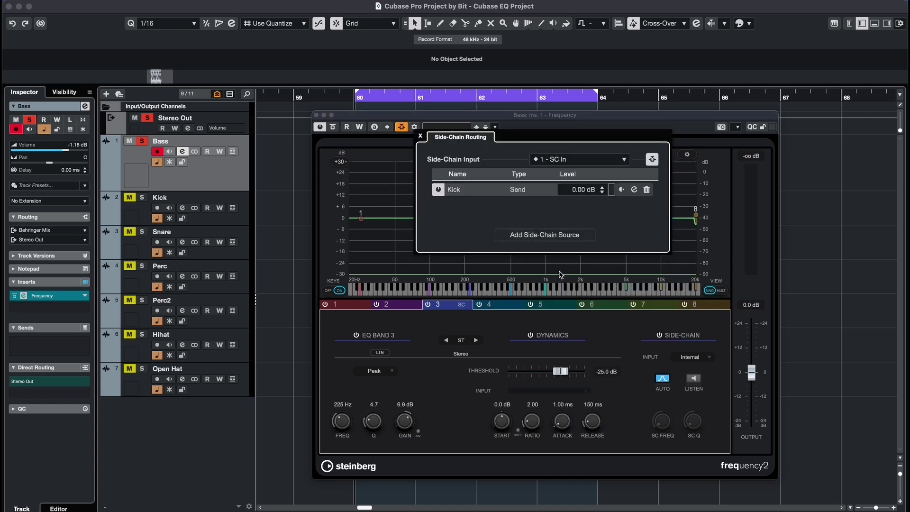
{"action": "left_click", "coordinate": [665, 355]}
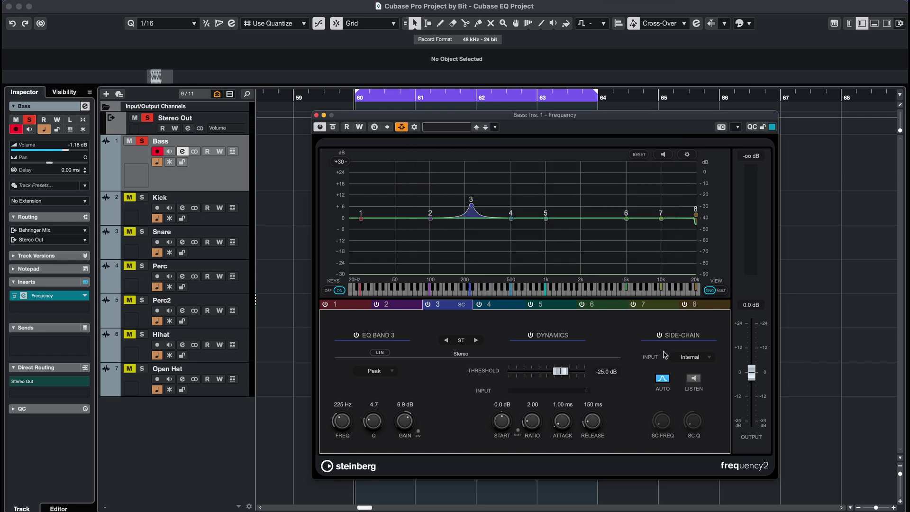
{"action": "left_click", "coordinate": [693, 358]}
{"action": "left_click", "coordinate": [696, 379]}
Step: Open the Frequency equalizer's display settings and change a display option
{"action": "left_click", "coordinate": [687, 154]}
{"action": "left_click", "coordinate": [677, 177]}
Step: Choose Kick as the comparison channel in the Bass channel's equalizer
{"action": "left_click", "coordinate": [522, 209]}
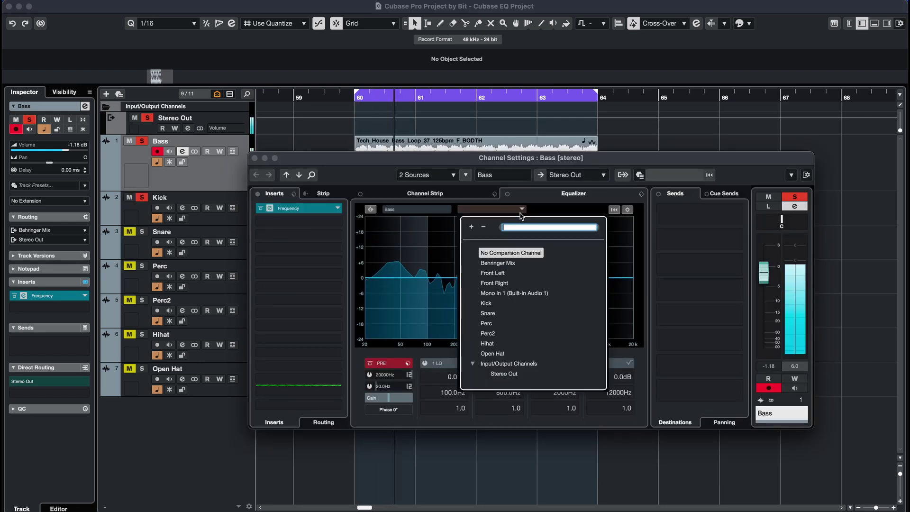
{"action": "left_click", "coordinate": [489, 302]}
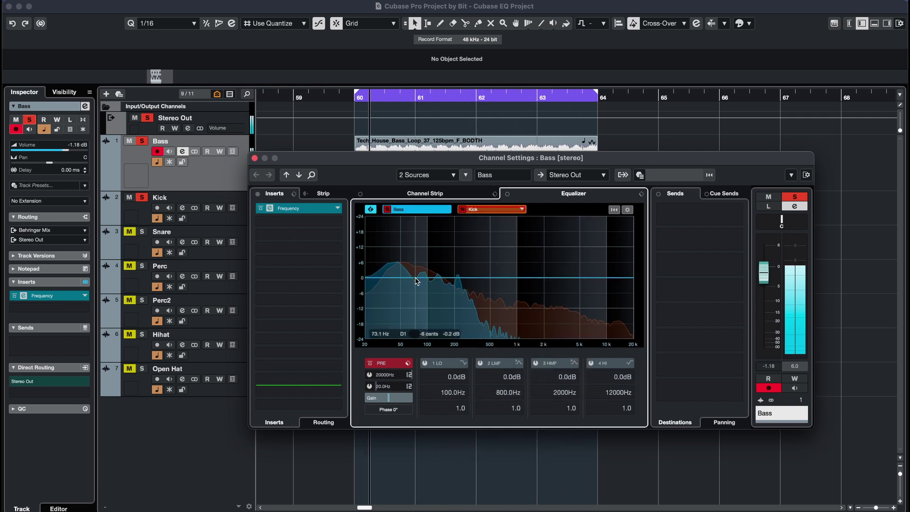
Step: Set Frequency's band 3 to 55 Hz and -13.5 dB gain, with threshold -37.3 dB, ratio 2.77, attack 2.10 ms and release 353 ms
{"action": "left_click", "coordinate": [400, 264]}
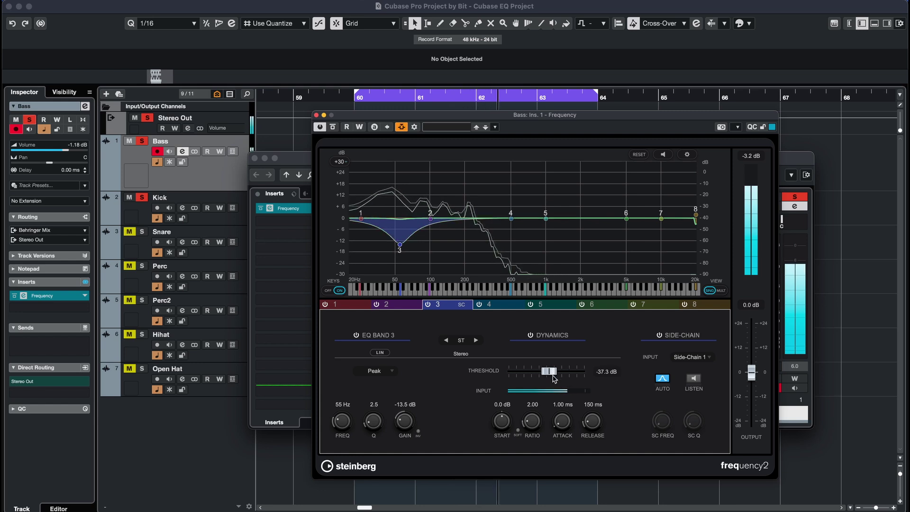
{"action": "left_click_drag", "start_coordinate": [560, 418], "coordinate": [534, 419]}
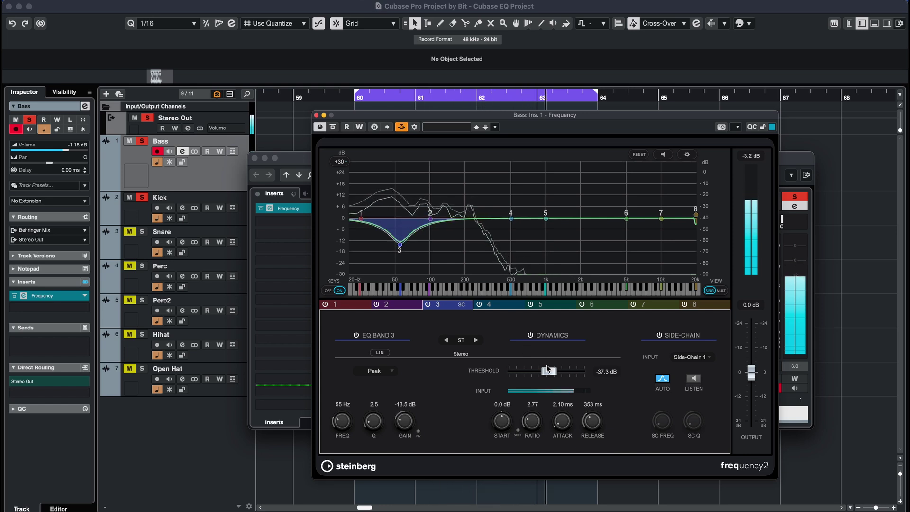
{"action": "left_click_drag", "start_coordinate": [403, 420], "coordinate": [403, 428]}
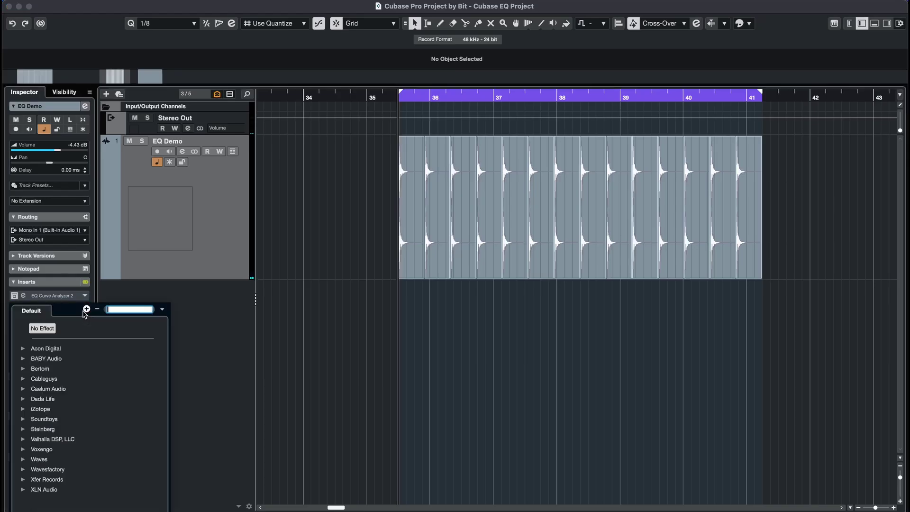
Step: Load EQ-M5 in insert slot 2 and EQ-P1A in insert slot 3 of the EQ Demo track
{"action": "type", "text": "eq"}
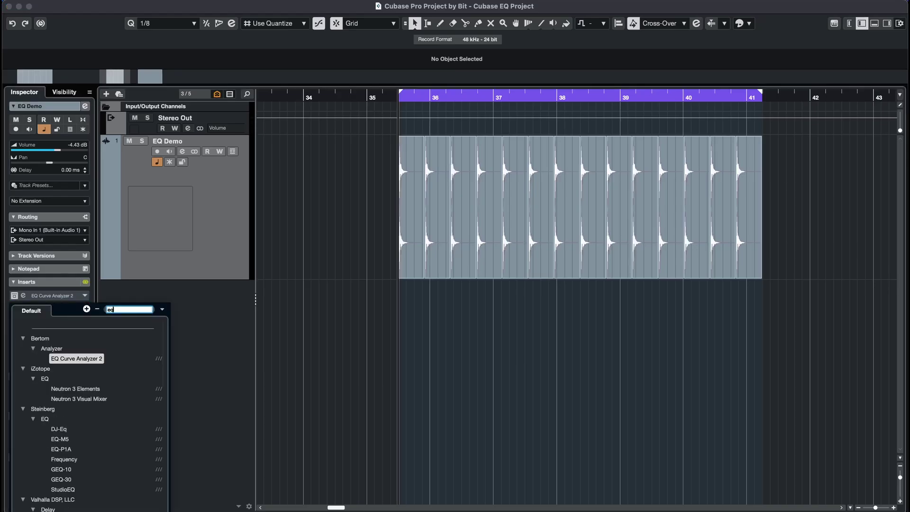
{"action": "left_click", "coordinate": [65, 440]}
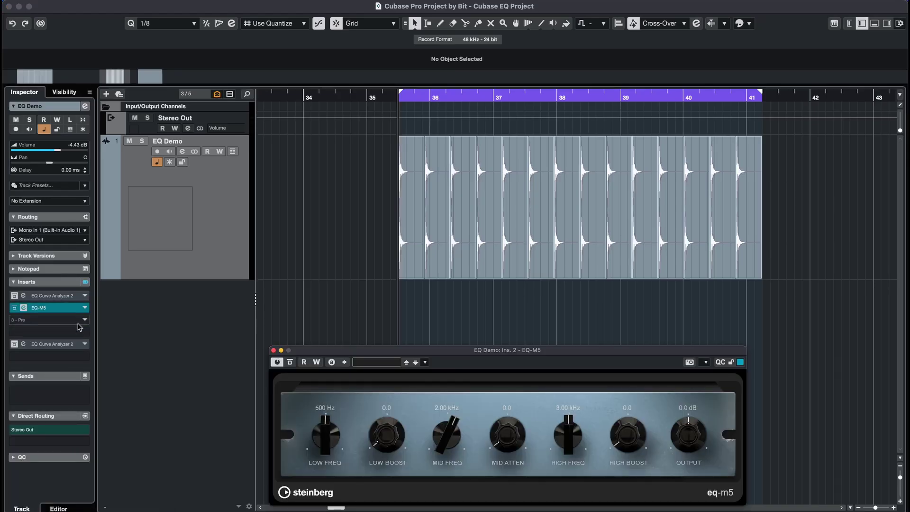
{"action": "left_click", "coordinate": [78, 322]}
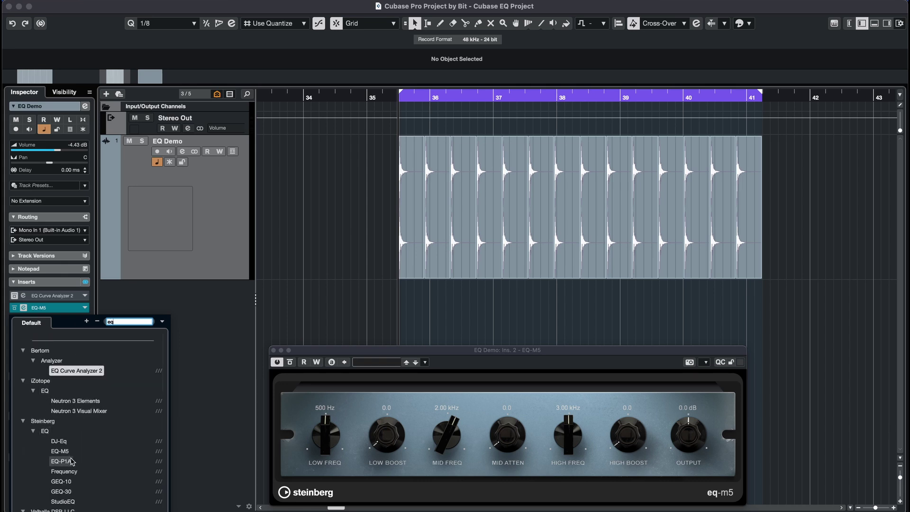
{"action": "left_click", "coordinate": [71, 460]}
Step: Activate the EQ Curve Analyzer 2 inserts, show the last one's window and enable monitoring on the EQ Demo track
{"action": "left_click", "coordinate": [15, 344]}
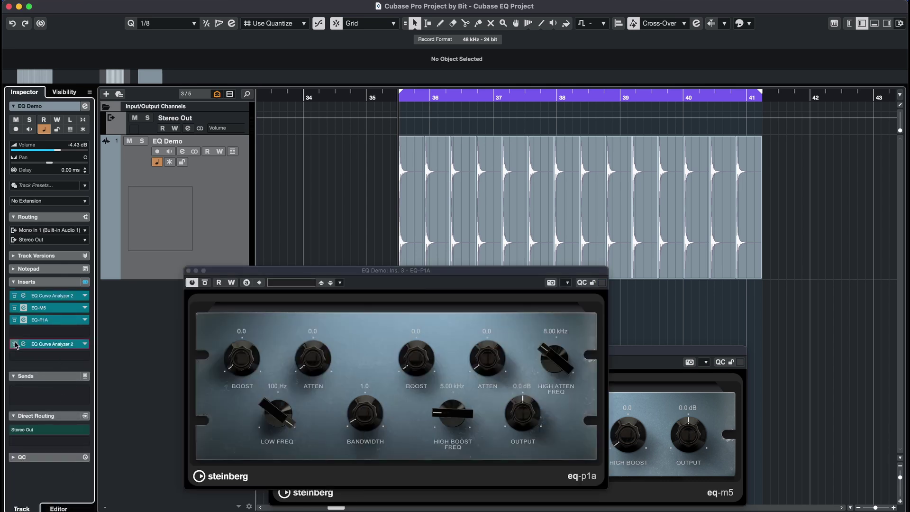
{"action": "left_click", "coordinate": [59, 344]}
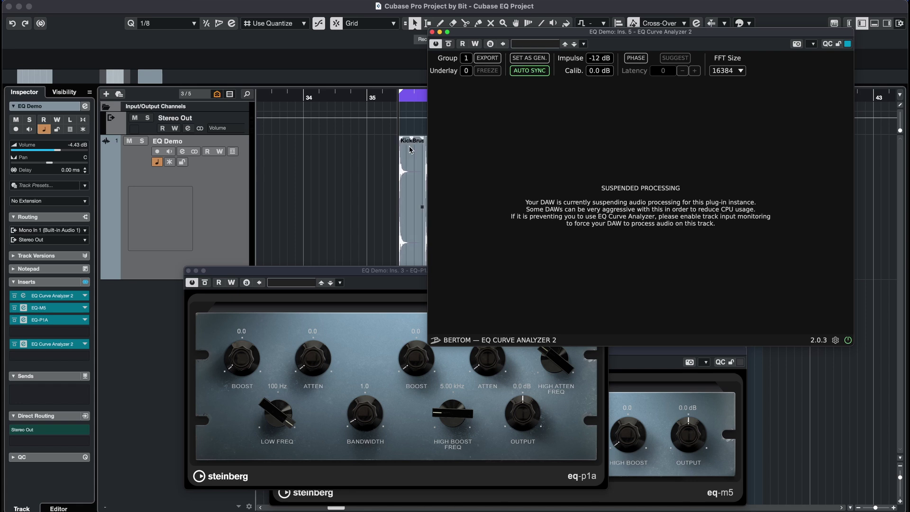
{"action": "left_click", "coordinate": [169, 151]}
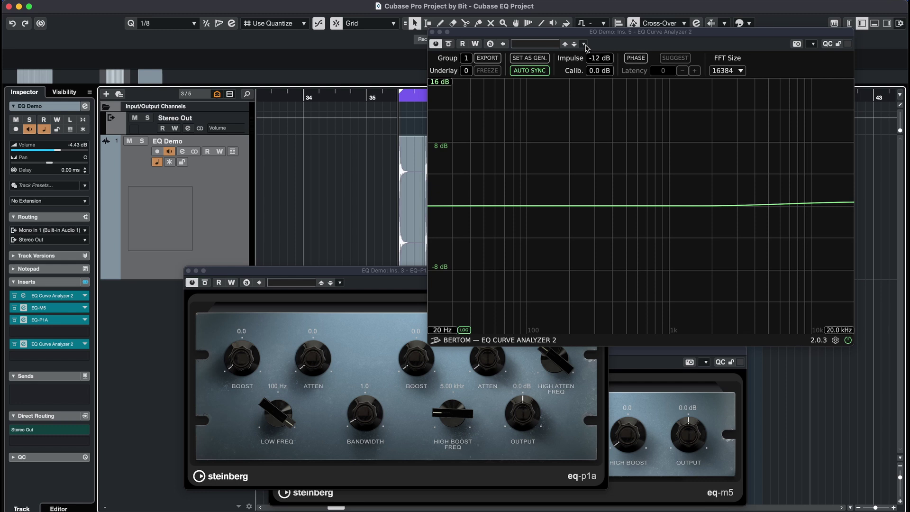
Step: Arrange the EQ Curve Analyzer 2, EQ-P1A and EQ-M5 windows so that none of them overlap
{"action": "left_click_drag", "start_coordinate": [592, 32], "coordinate": [645, 4]}
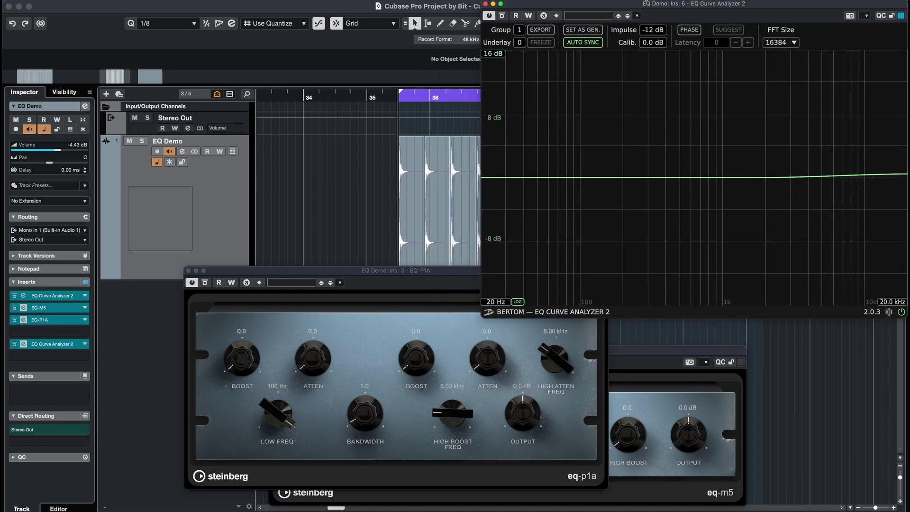
{"action": "left_click_drag", "start_coordinate": [356, 269], "coordinate": [170, 155]}
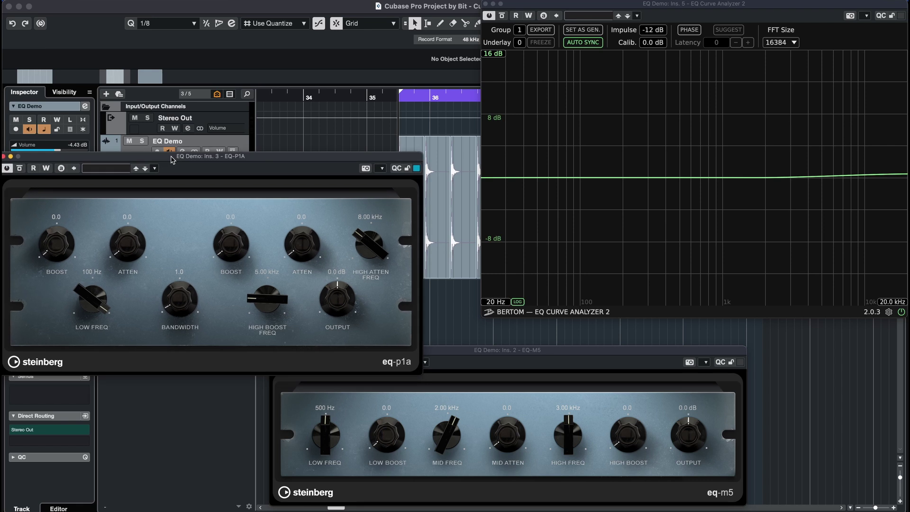
{"action": "left_click_drag", "start_coordinate": [542, 351], "coordinate": [695, 344]}
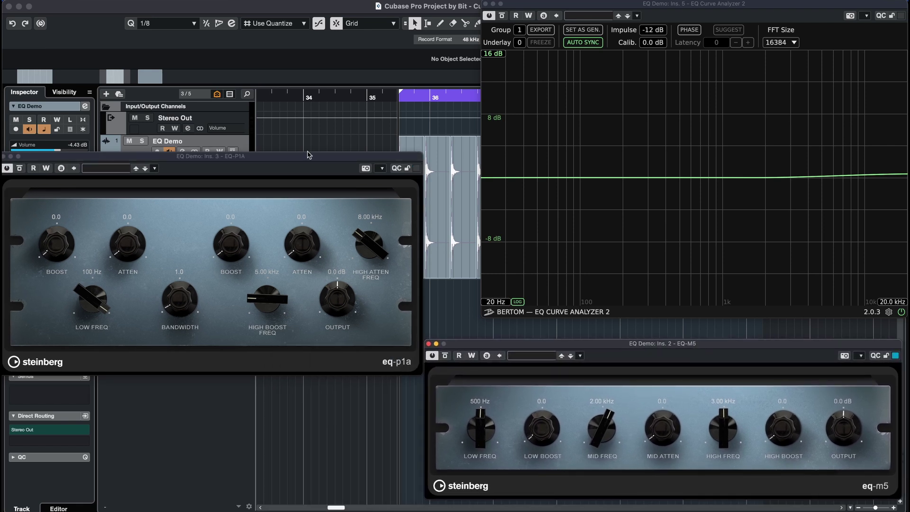
{"action": "left_click_drag", "start_coordinate": [266, 158], "coordinate": [271, 150]}
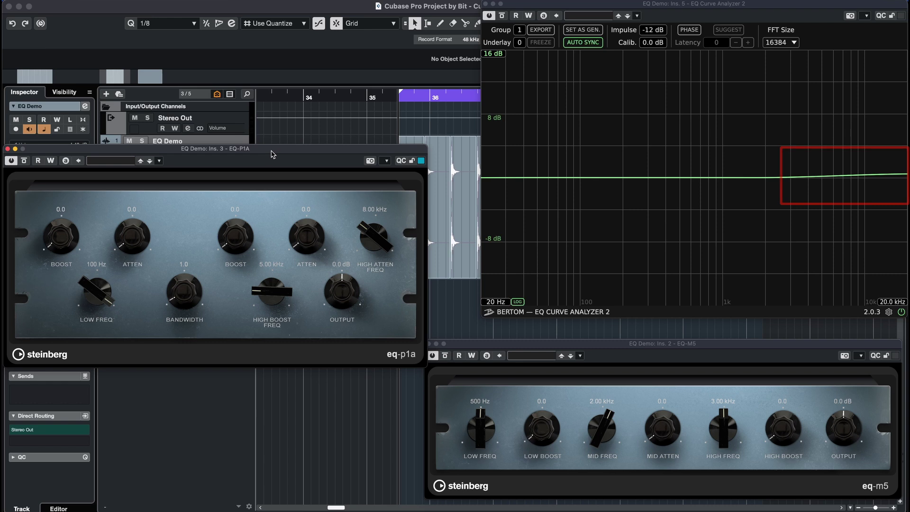
{"action": "left_click_drag", "start_coordinate": [486, 346], "coordinate": [490, 341]}
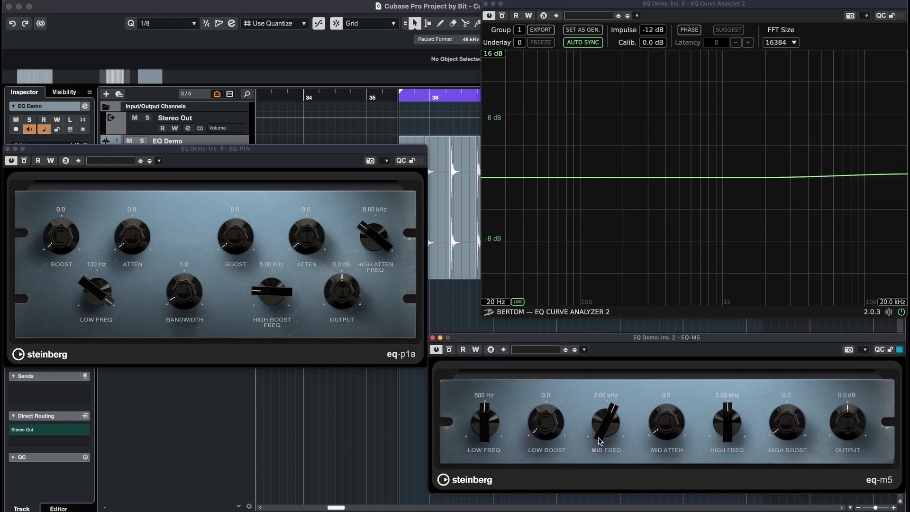
Step: Set EQ-M5 to low boost 5.2 at 1.00 kHz, mid attenuation 5.1 at 578 Hz and high boost 6.0 at 4.35 kHz
{"action": "left_click_drag", "start_coordinate": [669, 414], "coordinate": [679, 406]}
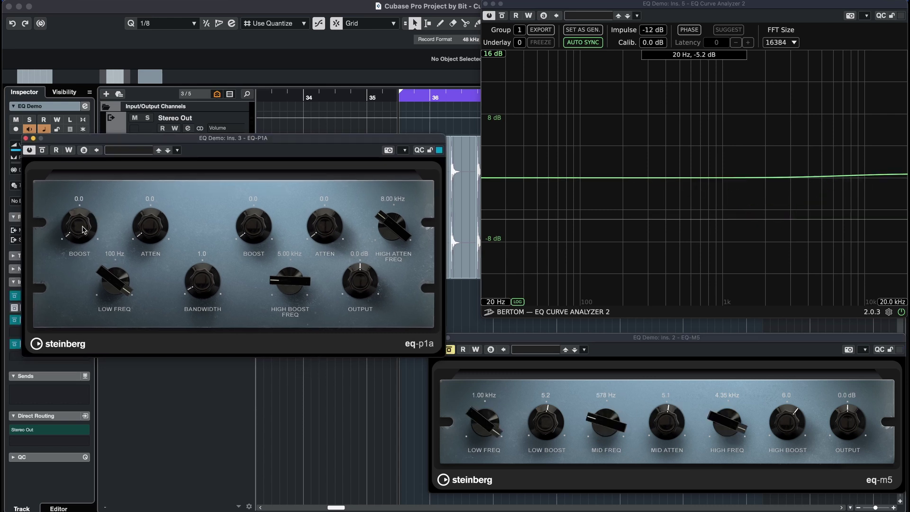
Step: Set EQ-P1A's low boost to 4.1, low attenuation to 4.2 and low frequency to 77 Hz
{"action": "left_click_drag", "start_coordinate": [88, 221], "coordinate": [98, 200]}
{"action": "left_click_drag", "start_coordinate": [142, 228], "coordinate": [165, 207]}
{"action": "scroll", "coordinate": [166, 206], "scroll_direction": "up", "scroll_amount": 3}
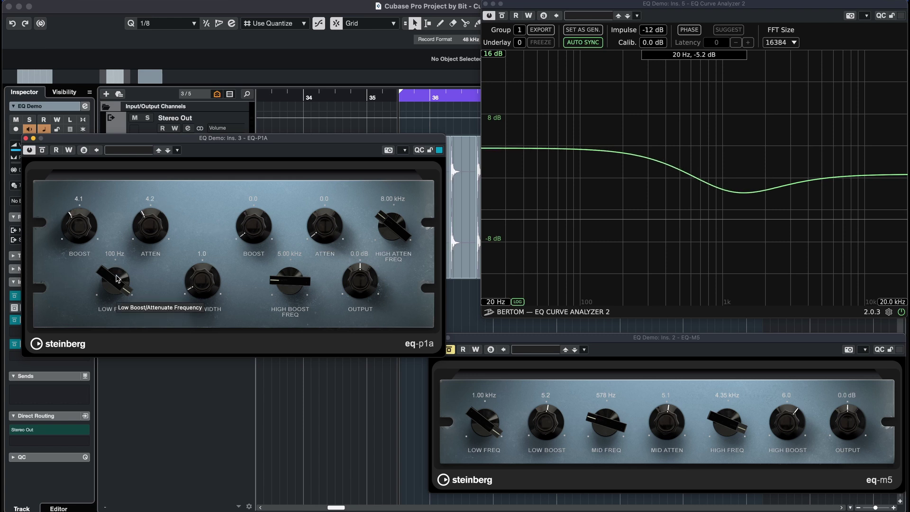
{"action": "scroll", "coordinate": [115, 283], "scroll_direction": "down", "scroll_amount": 5}
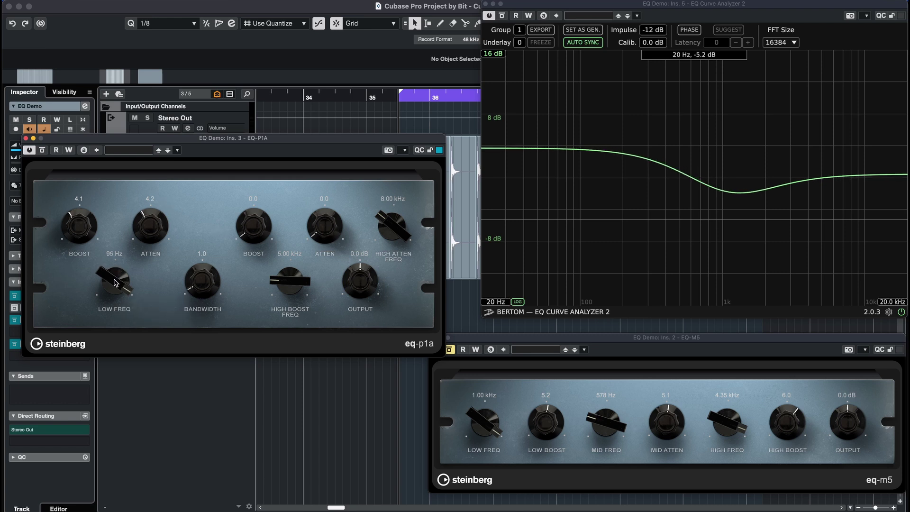
{"action": "scroll", "coordinate": [113, 290], "scroll_direction": "down", "scroll_amount": 5}
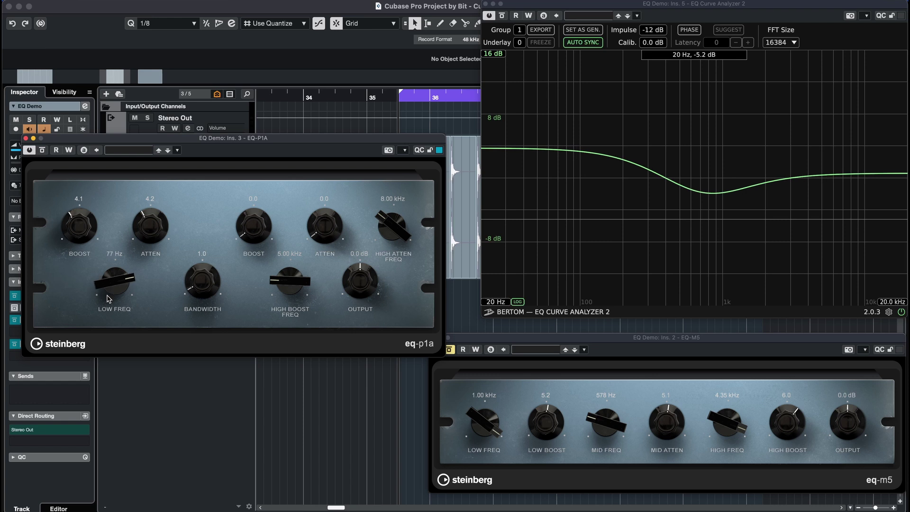
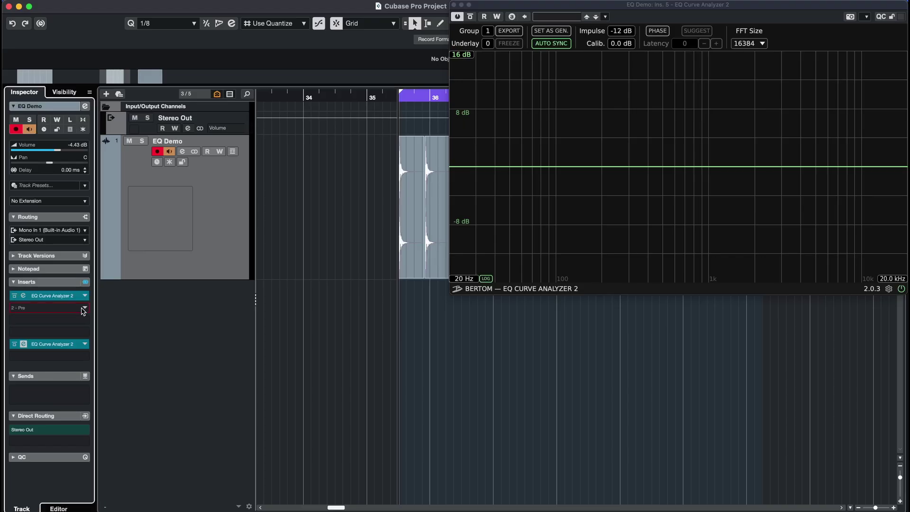
Step: Load GEQ-10 in insert slot 2 and GEQ-30 in insert slot 3 of the EQ Demo track
{"action": "left_click", "coordinate": [52, 295]}
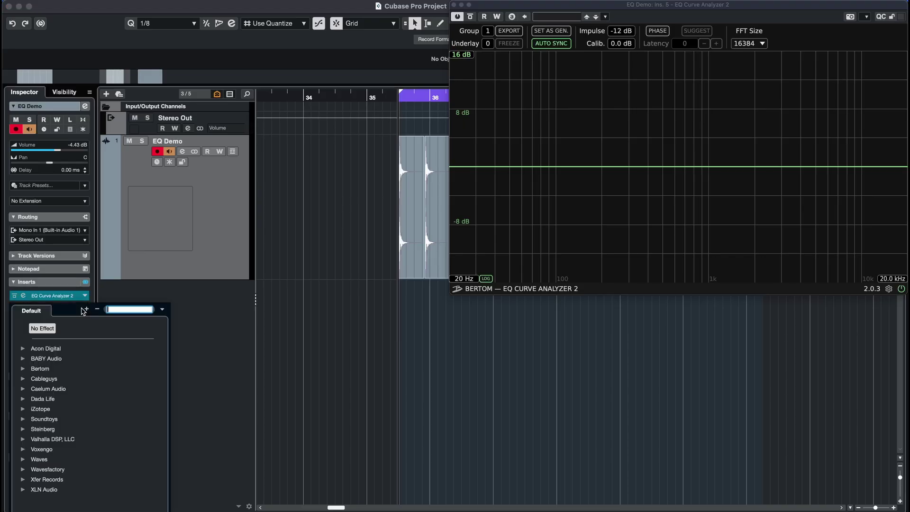
{"action": "type", "text": "geq"}
{"action": "left_click", "coordinate": [55, 358]}
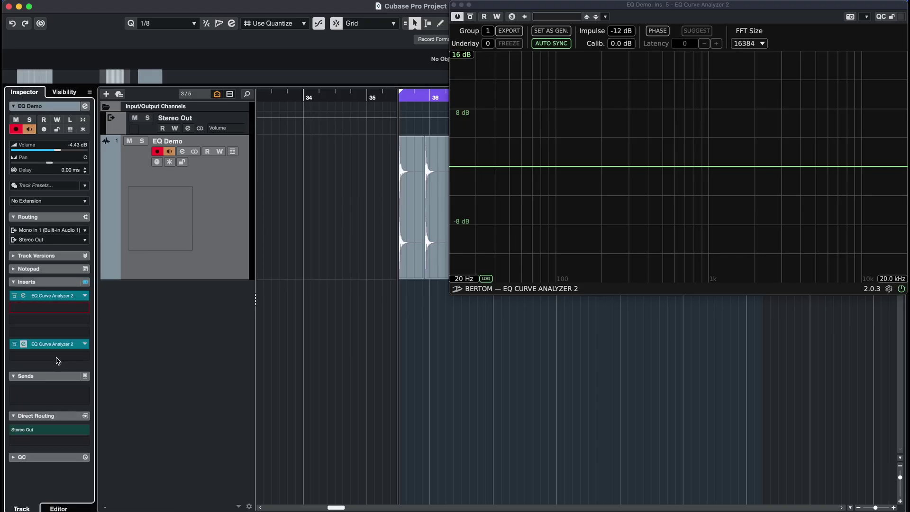
{"action": "left_click", "coordinate": [52, 320]}
{"action": "type", "text": "geq"}
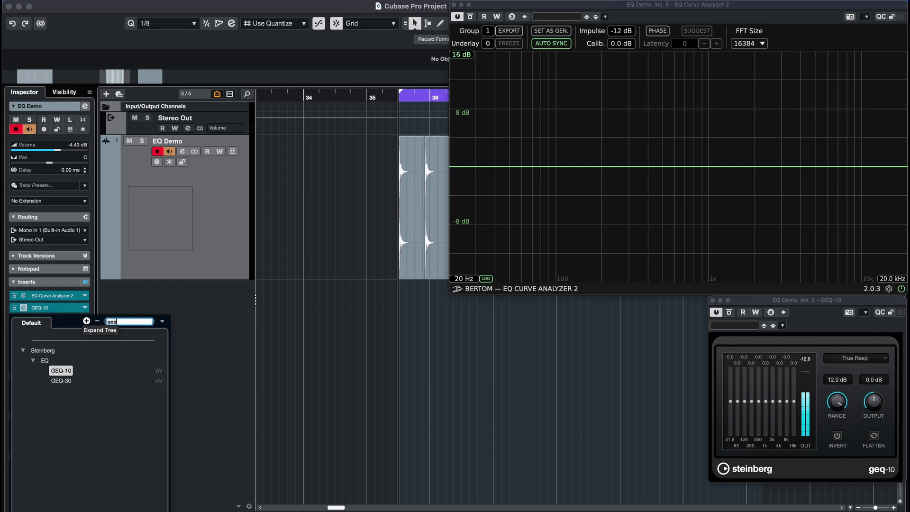
{"action": "left_click", "coordinate": [67, 380]}
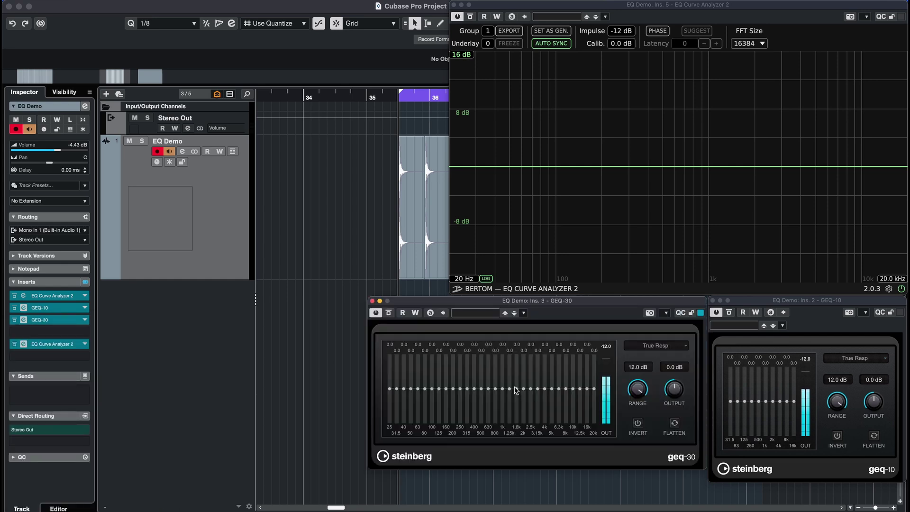
Step: Raise the 1 kHz band to 12 dB in GEQ-30 and GEQ-10, and alternate their bypass to leave only GEQ-30 active
{"action": "left_click_drag", "start_coordinate": [505, 390], "coordinate": [502, 356]}
{"action": "left_click", "coordinate": [732, 316]}
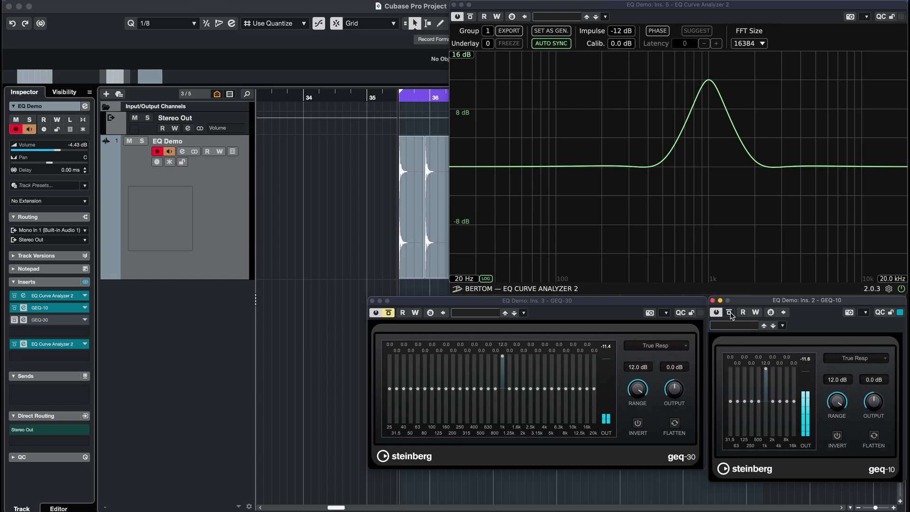
{"action": "left_click", "coordinate": [729, 312]}
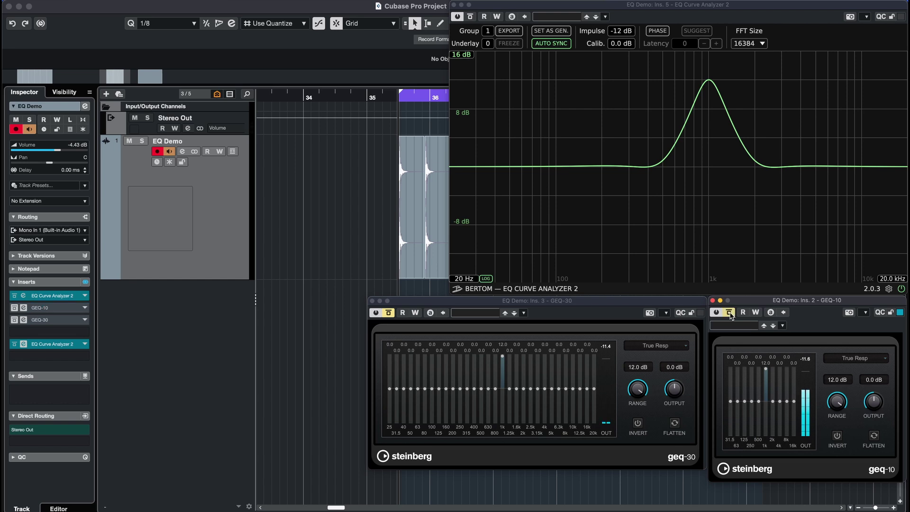
{"action": "left_click", "coordinate": [389, 313]}
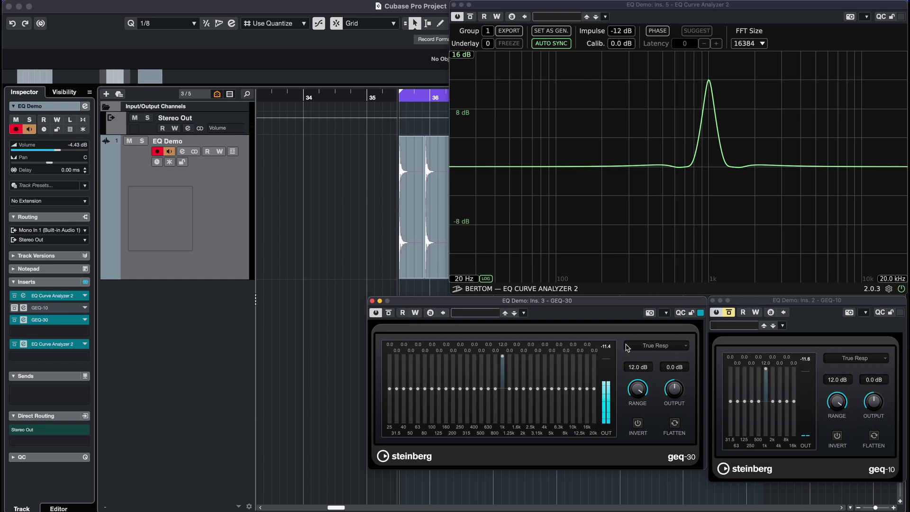
Step: Switch GEQ-30's response mode to Digital Std, Classic and VariableQ in turn to compare the curves
{"action": "left_click", "coordinate": [654, 349]}
{"action": "left_click", "coordinate": [652, 367]}
{"action": "left_click", "coordinate": [663, 351]}
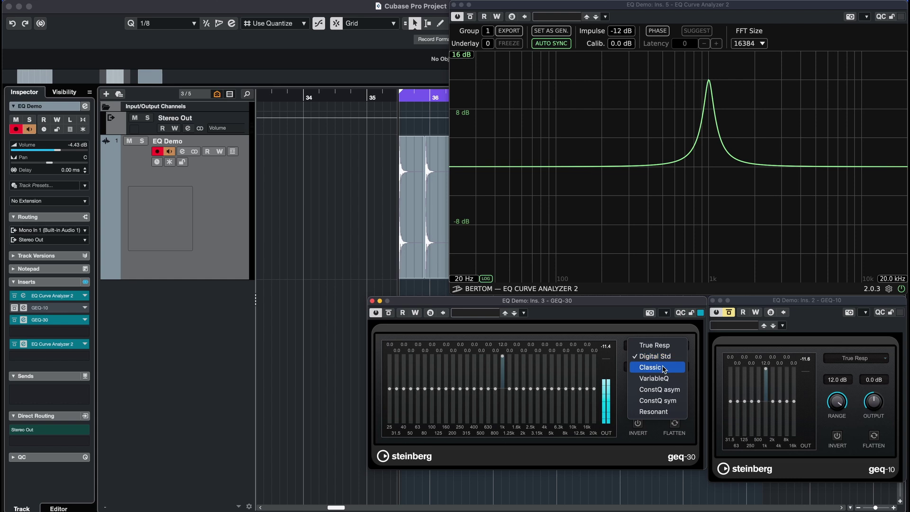
{"action": "key", "text": "Escape"}
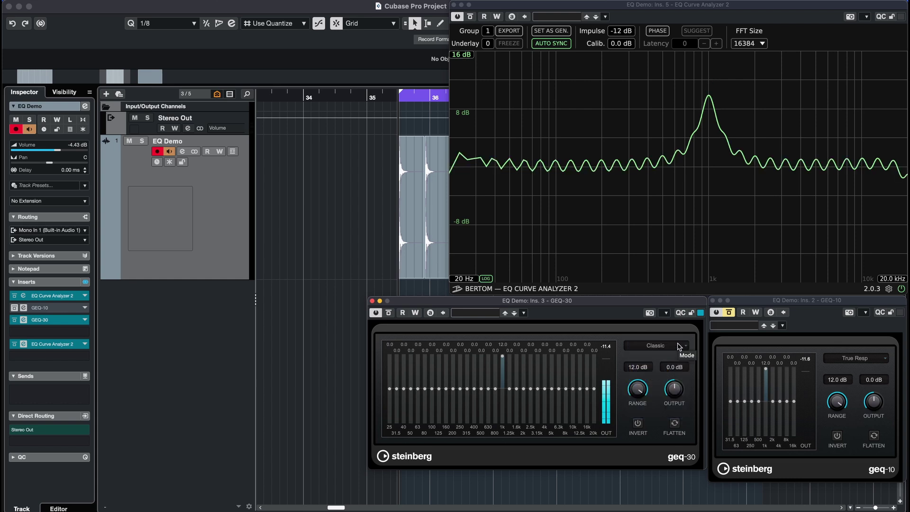
{"action": "left_click", "coordinate": [679, 346]}
{"action": "left_click", "coordinate": [665, 367]}
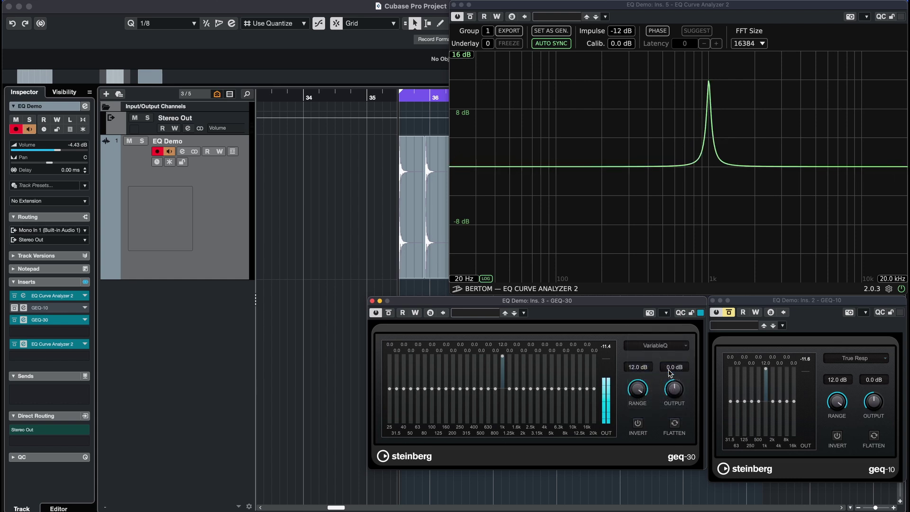
{"action": "left_click", "coordinate": [675, 352]}
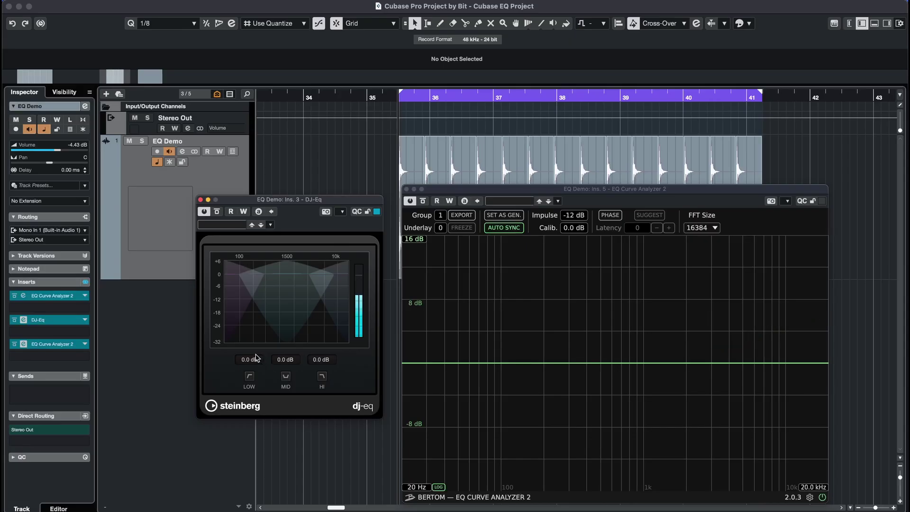
Step: Cut the low, mid and high bands in DJ-Eq and switch all three bands back on
{"action": "left_click_drag", "start_coordinate": [249, 376], "coordinate": [242, 415]}
{"action": "left_click", "coordinate": [249, 375]}
{"action": "left_click", "coordinate": [286, 375]}
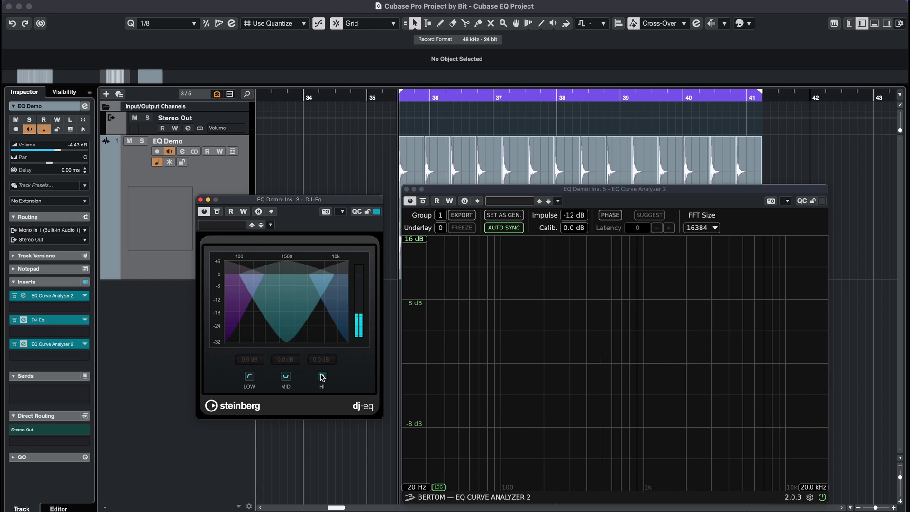
{"action": "left_click", "coordinate": [322, 377]}
{"action": "left_click", "coordinate": [285, 375]}
{"action": "left_click", "coordinate": [250, 377]}
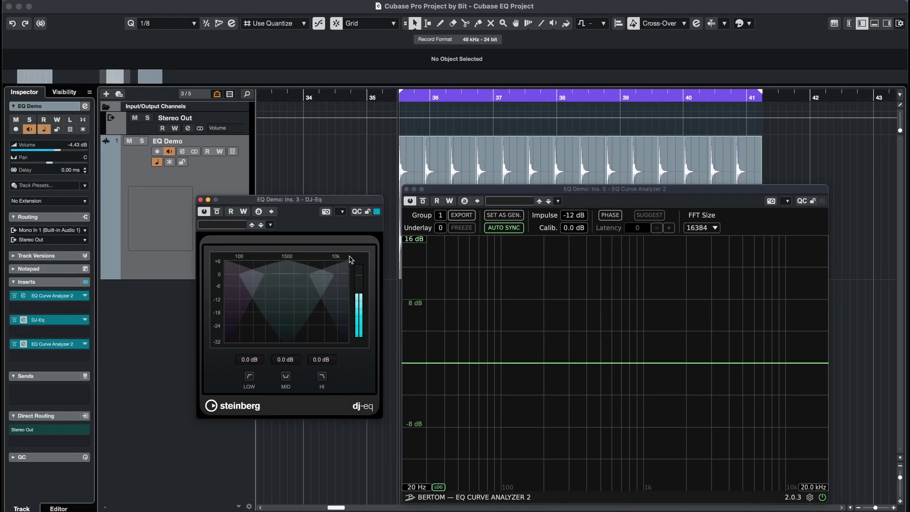
Step: Raise the mid band's gain in the DJ-Eq graph
{"action": "left_click_drag", "start_coordinate": [288, 278], "coordinate": [293, 253]}
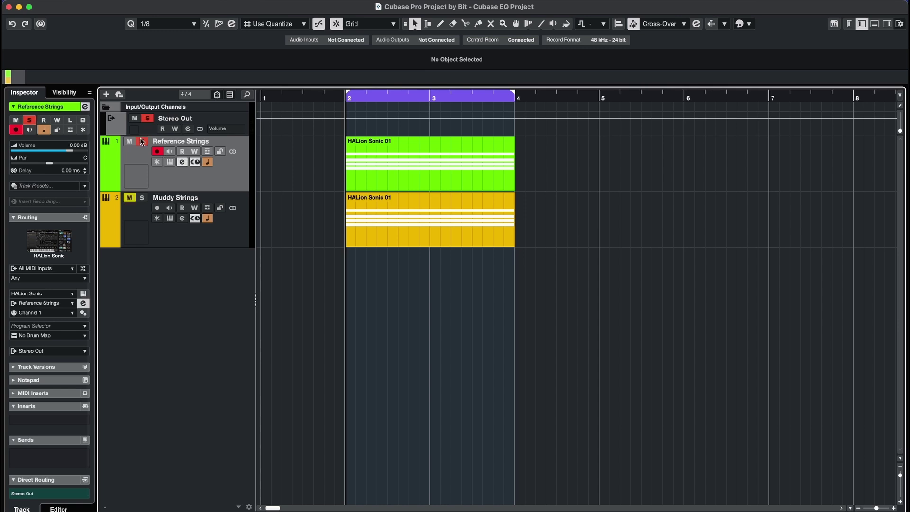
Step: Play back the looped section and insert the Voxengo CurveEQ plug-in on the Reference Strings track
{"action": "key", "text": "space"}
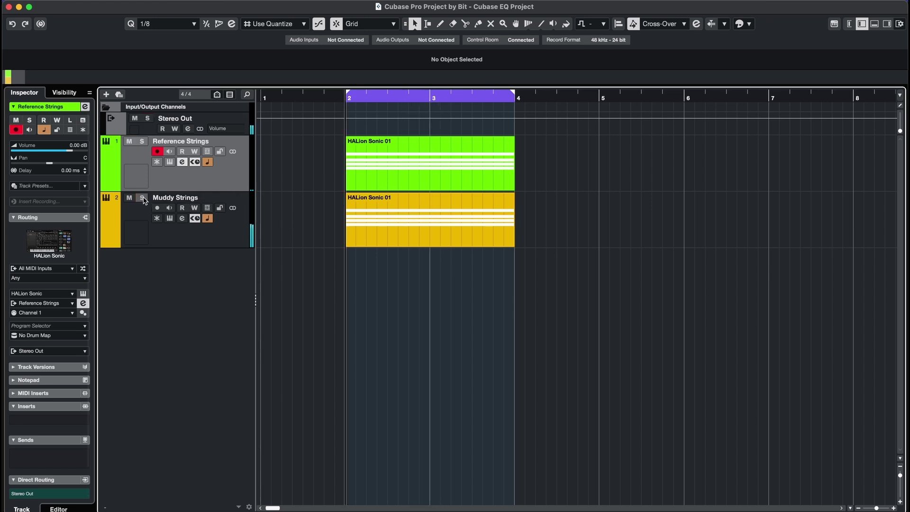
{"action": "left_click", "coordinate": [53, 426]}
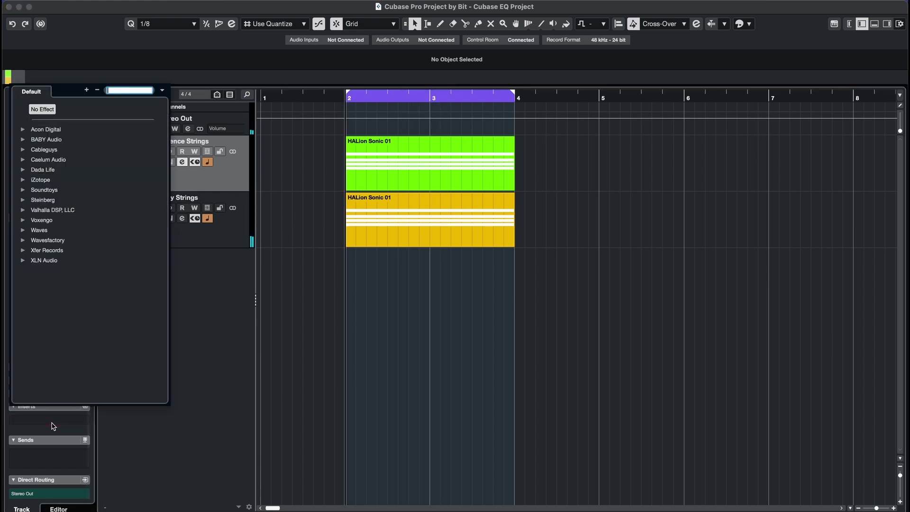
{"action": "type", "text": "curve"}
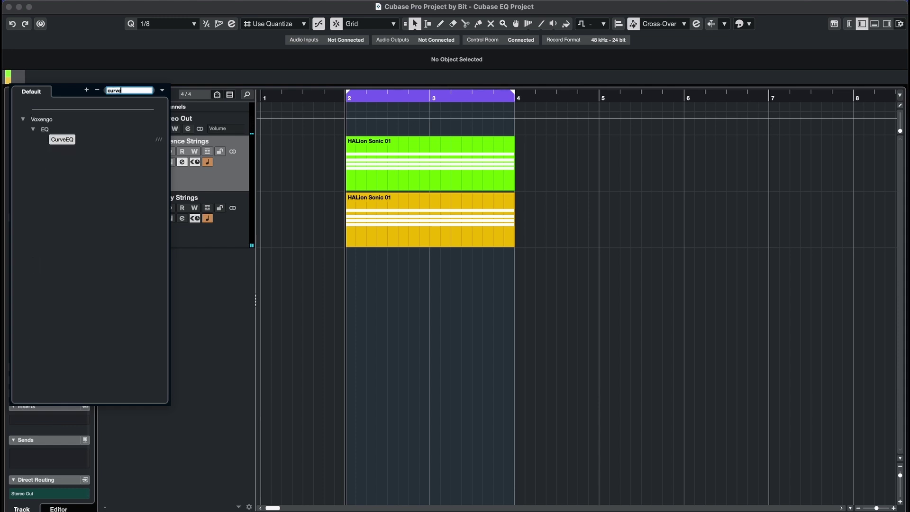
{"action": "key", "text": "Return"}
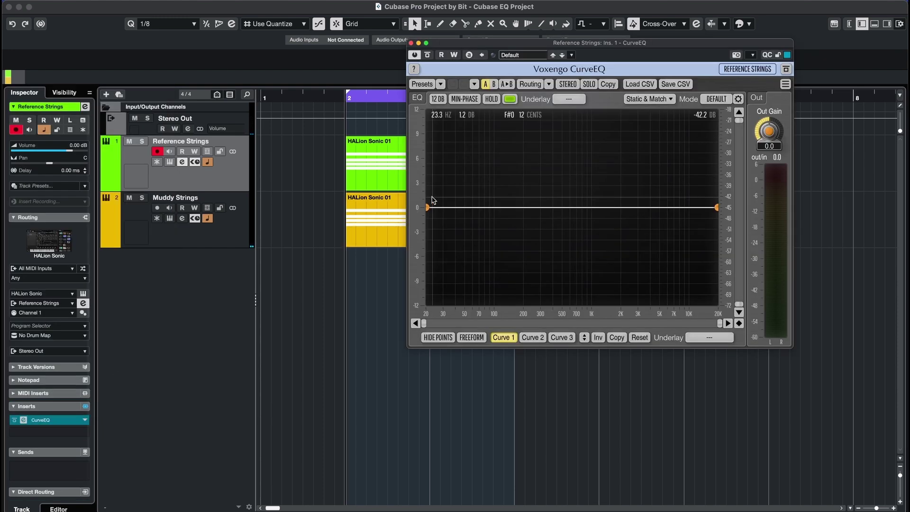
Step: Bring up CurveEQ's Static Spectrums Editor and configure the spectrum mode as RT Avg with an average time of 10000
{"action": "left_click", "coordinate": [636, 101]}
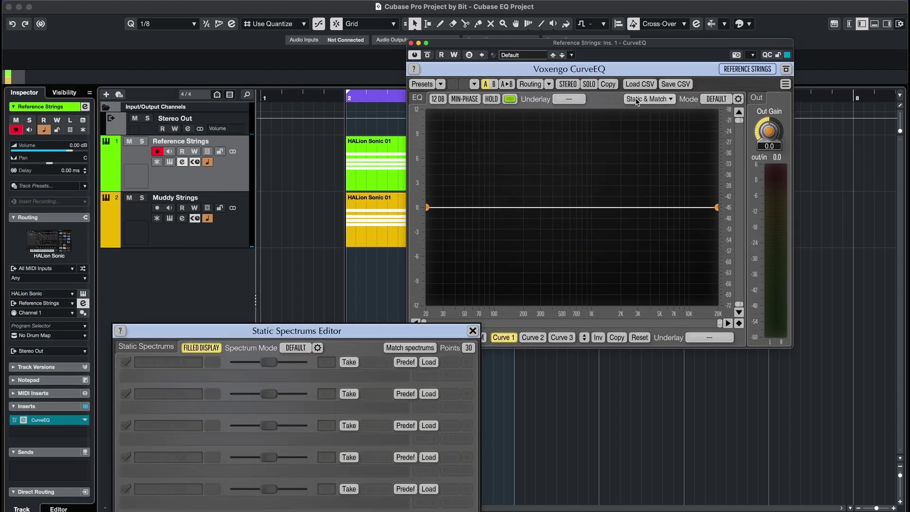
{"action": "left_click", "coordinate": [737, 99]}
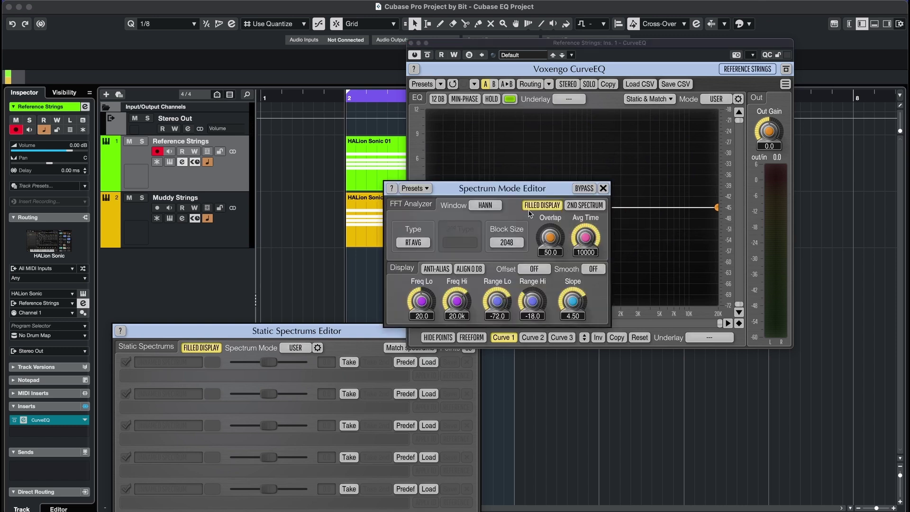
{"action": "left_click", "coordinate": [604, 188]}
Step: Solo Reference Strings, play it back and take its static spectrum into the first slot, closing the Static Spectrums Editor
{"action": "key", "text": "s"}
{"action": "key", "text": "space"}
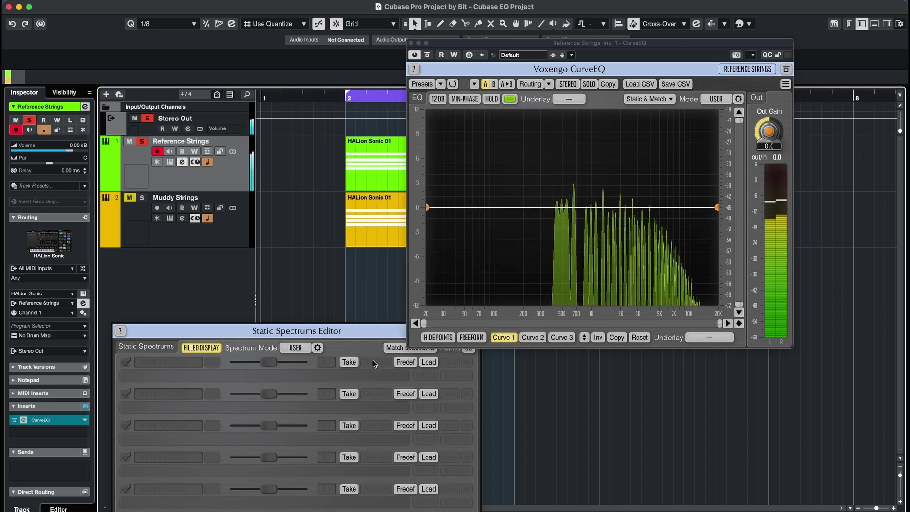
{"action": "left_click", "coordinate": [349, 362]}
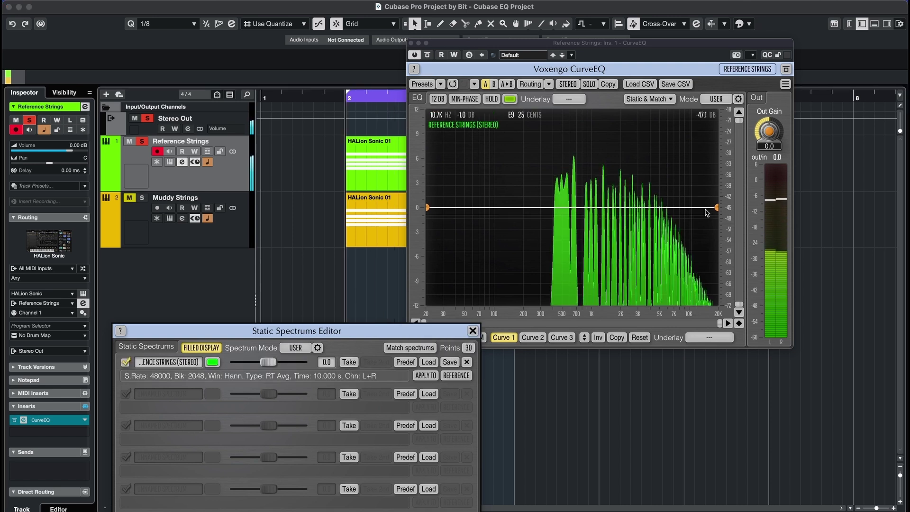
{"action": "key", "text": "Escape"}
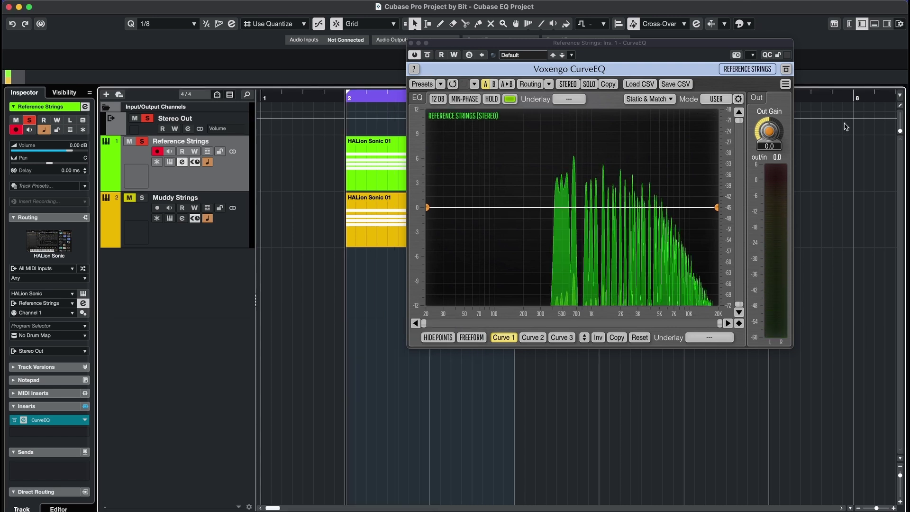
Step: Move the CurveEQ insert from Reference Strings to Muddy Strings in the mixer, solo Muddy Strings and mute Reference Strings
{"action": "left_click", "coordinate": [874, 25]}
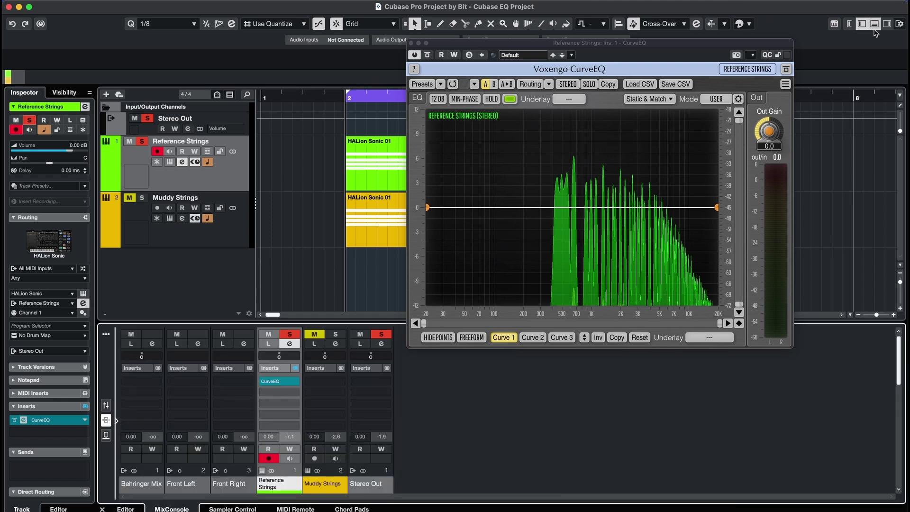
{"action": "left_click_drag", "start_coordinate": [281, 386], "coordinate": [321, 383]}
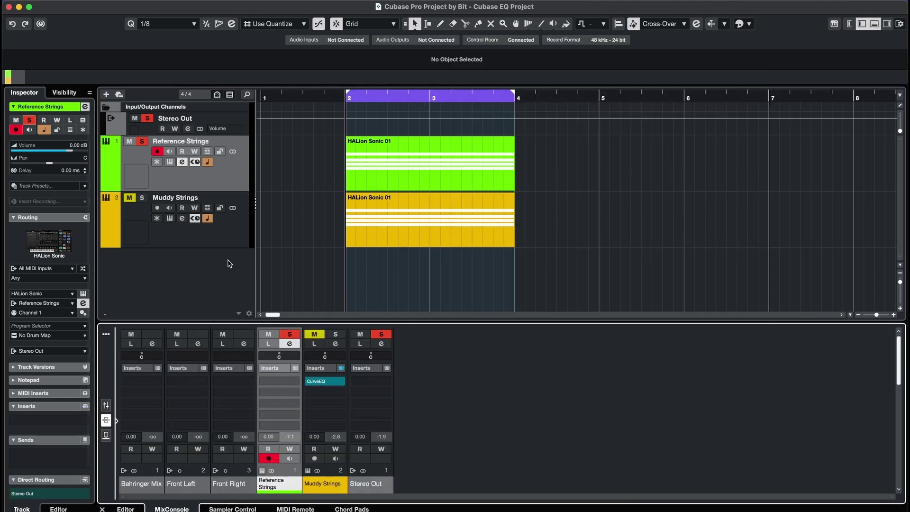
{"action": "left_click", "coordinate": [227, 233]}
{"action": "left_click", "coordinate": [128, 198]}
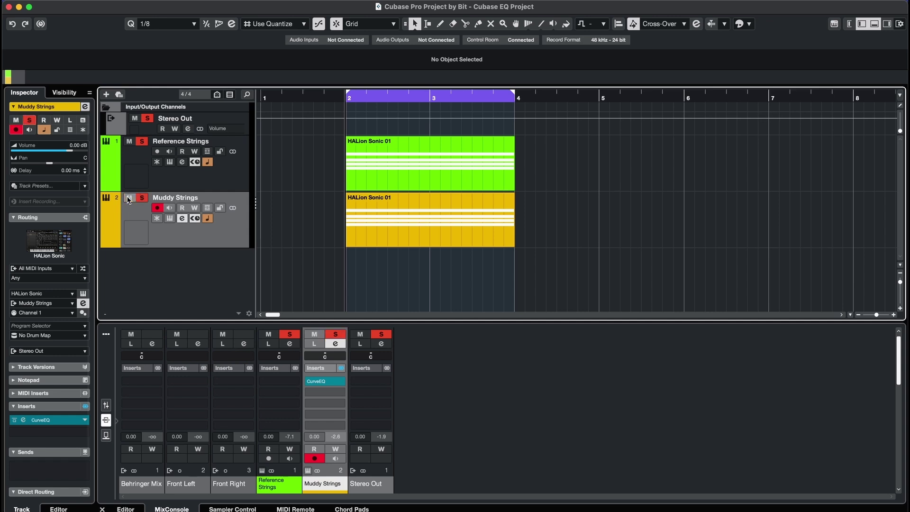
{"action": "left_click", "coordinate": [140, 141]}
{"action": "left_click", "coordinate": [129, 141]}
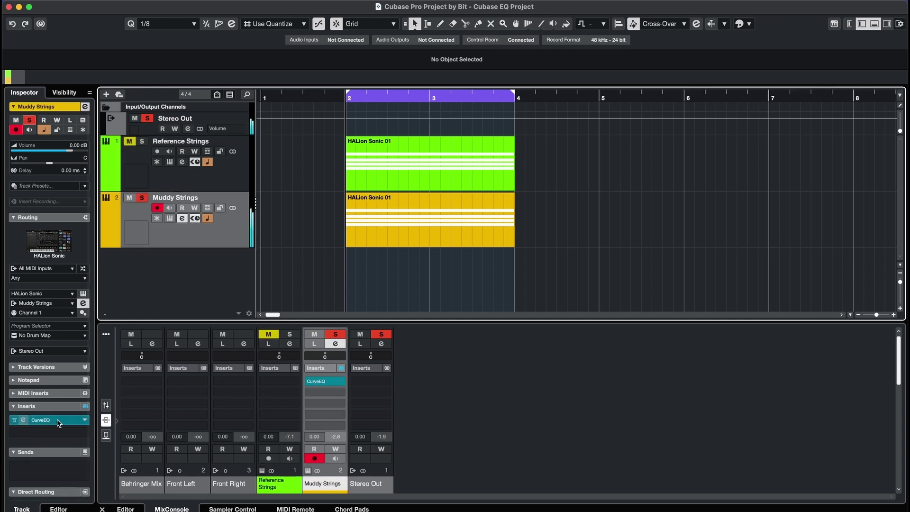
Step: Reopen CurveEQ on Muddy Strings, play the track and take its static spectrum into the third slot
{"action": "left_click", "coordinate": [62, 423]}
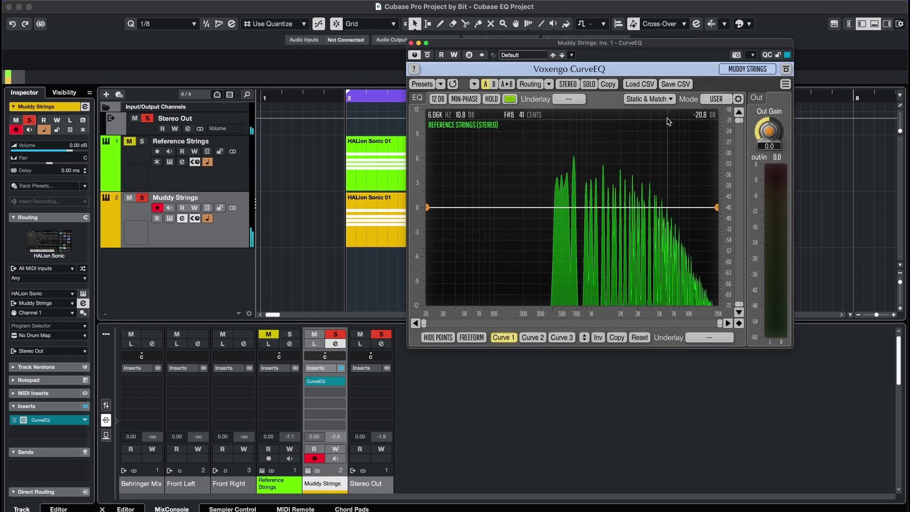
{"action": "left_click", "coordinate": [657, 99]}
{"action": "key", "text": "space"}
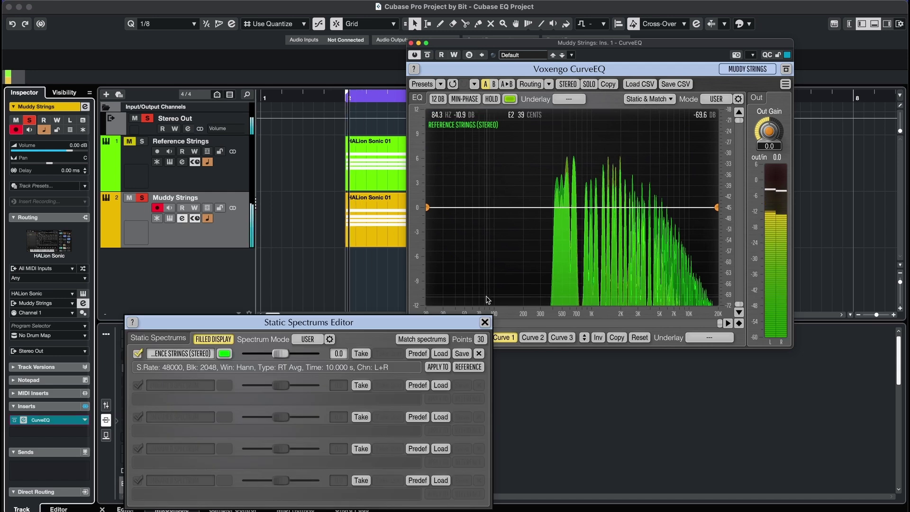
{"action": "left_click", "coordinate": [361, 417]}
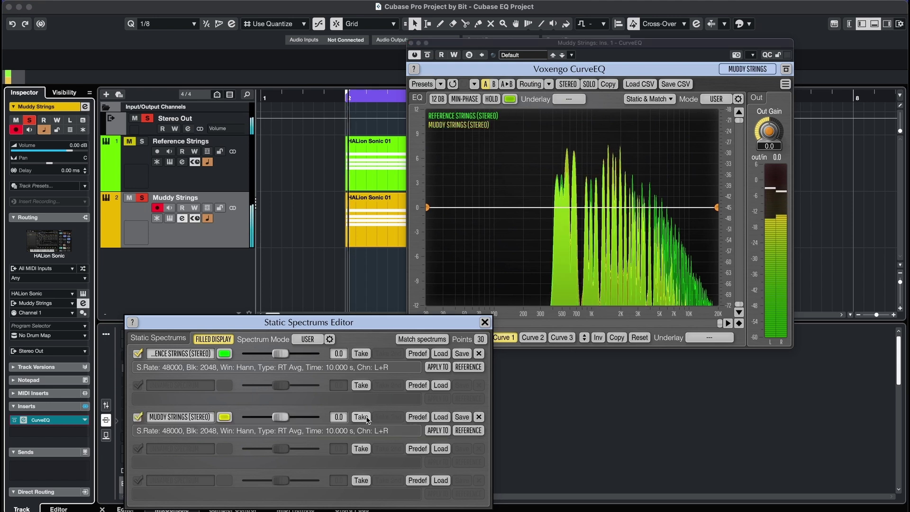
Step: Match the spectrums using 60 points, with Reference Strings as the reference applied to Muddy Strings
{"action": "left_click", "coordinate": [487, 339]}
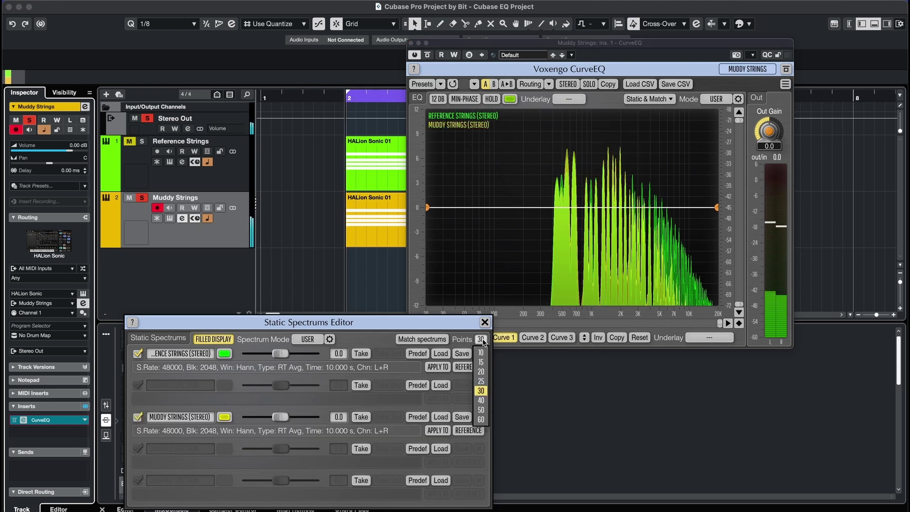
{"action": "left_click", "coordinate": [484, 419]}
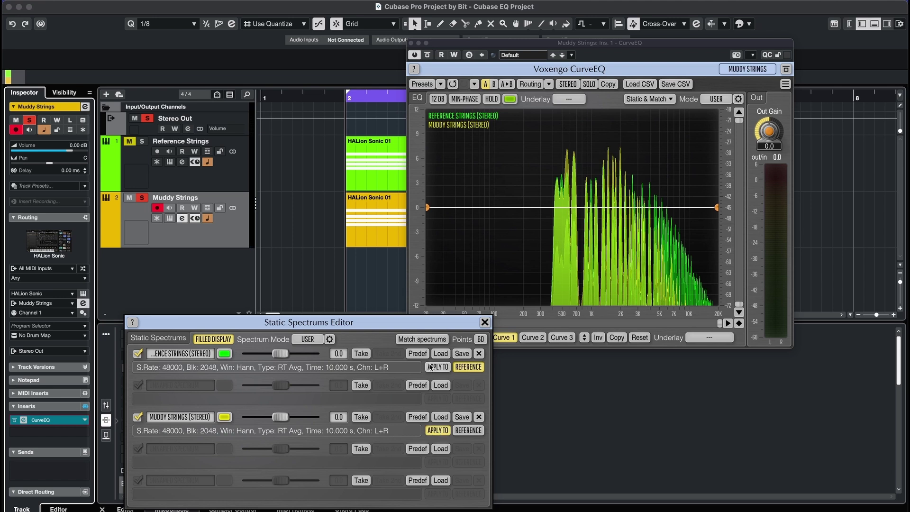
{"action": "left_click", "coordinate": [430, 340]}
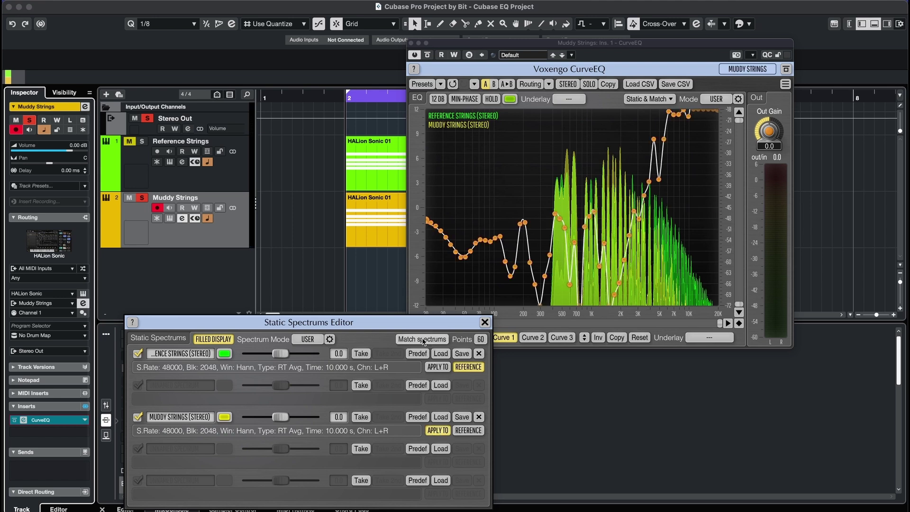